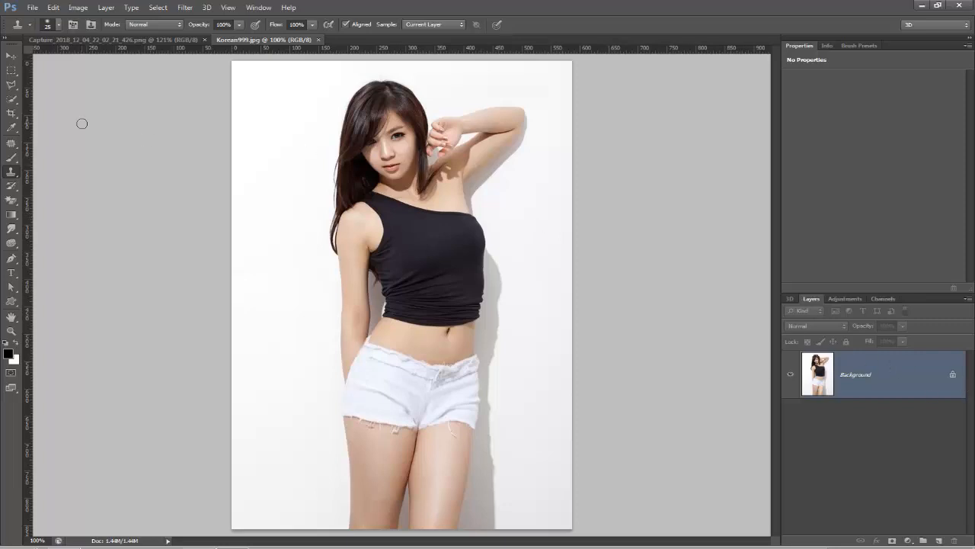
- Select the woman's whole figure with the Quick Selection tool, excluding the wall shadow beside her torso and legs and keeping her shorts included
drag(12, 98, 46, 99)
mouse_move(405, 247)
mouse_down()
mouse_move(391, 116)
mouse_move(447, 151)
mouse_move(492, 137)
mouse_move(507, 120)
mouse_move(461, 174)
mouse_move(421, 294)
mouse_move(385, 481)
mouse_move(427, 487)
mouse_up()
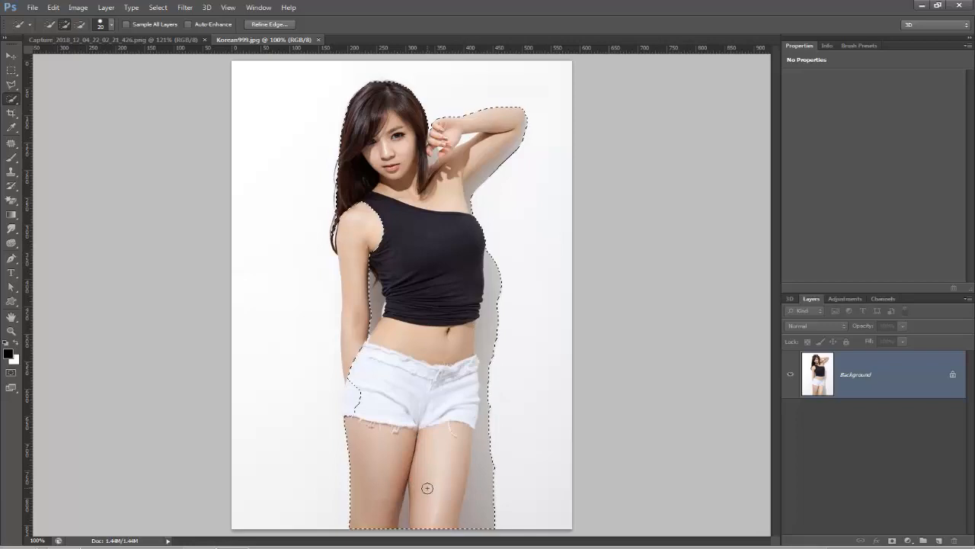
drag(358, 421, 353, 405)
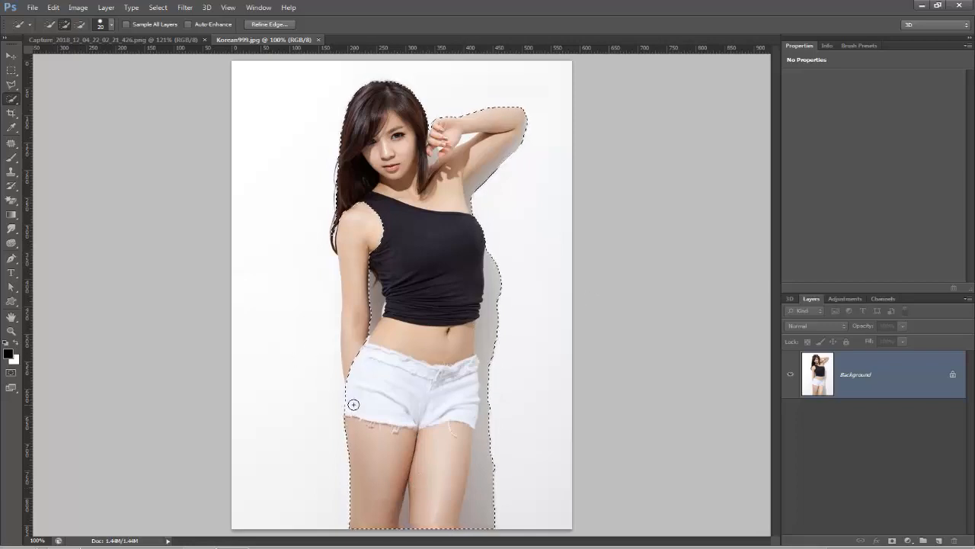
drag(496, 236, 475, 508)
drag(458, 413, 470, 383)
drag(467, 422, 473, 389)
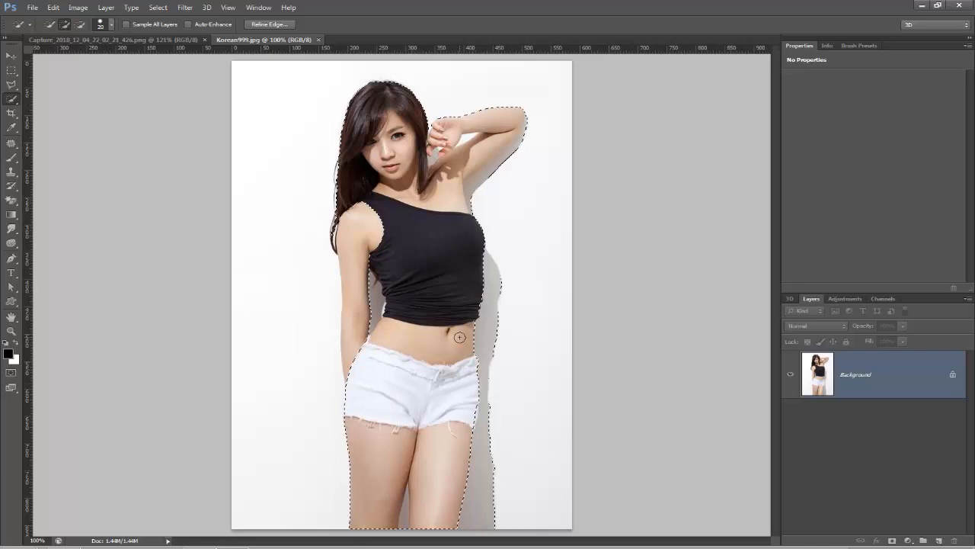
- Trim the remaining shadow from the selection, add the missing shoulder and lowered arm, and copy the woman to a new layer
key(alt)
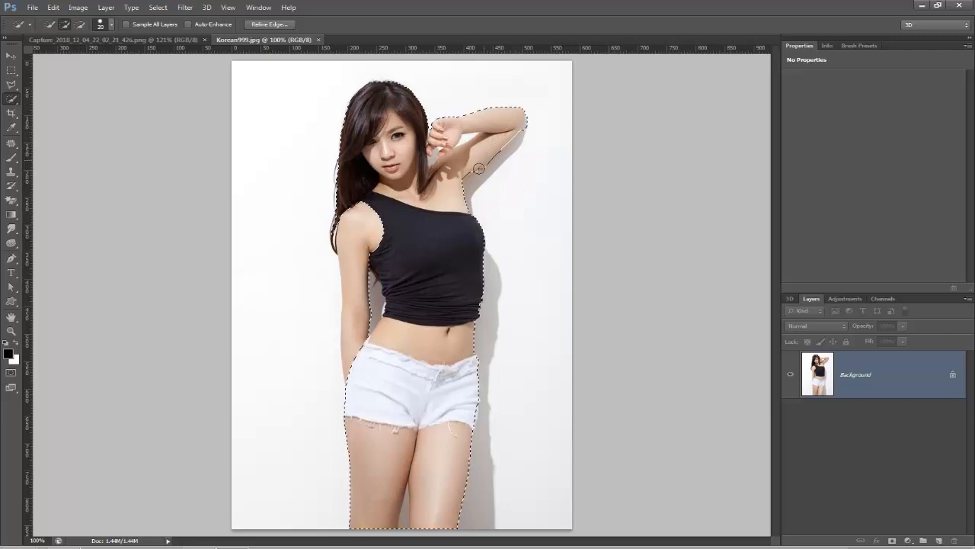
key(alt)
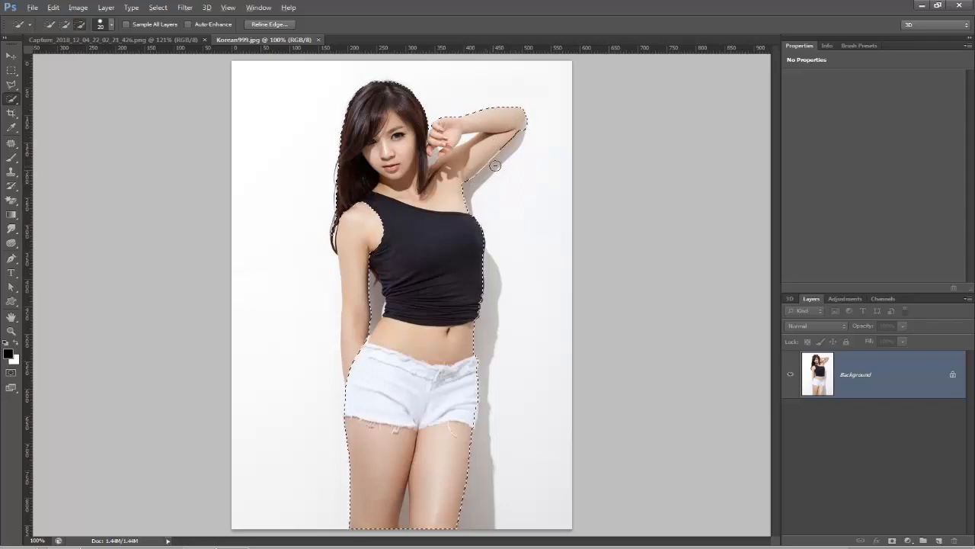
key(alt)
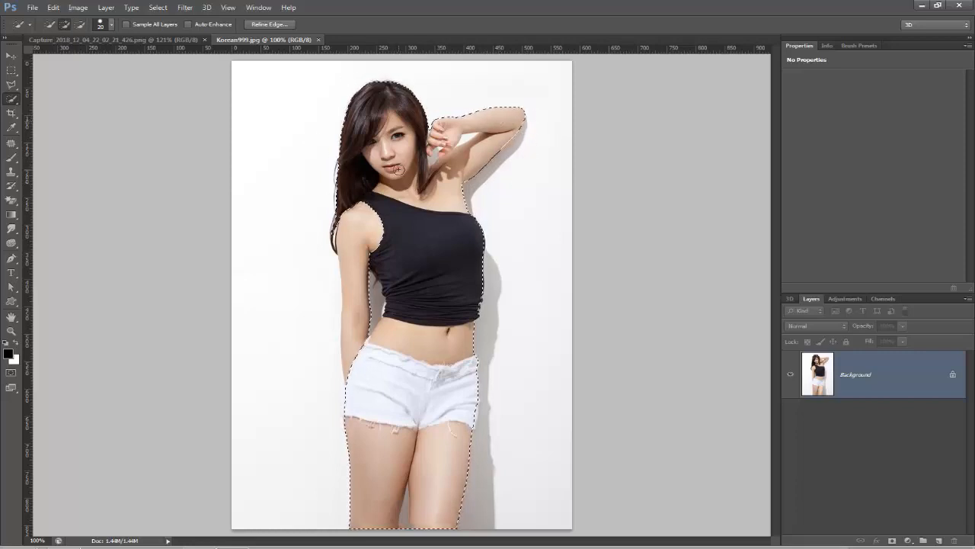
drag(348, 235, 354, 243)
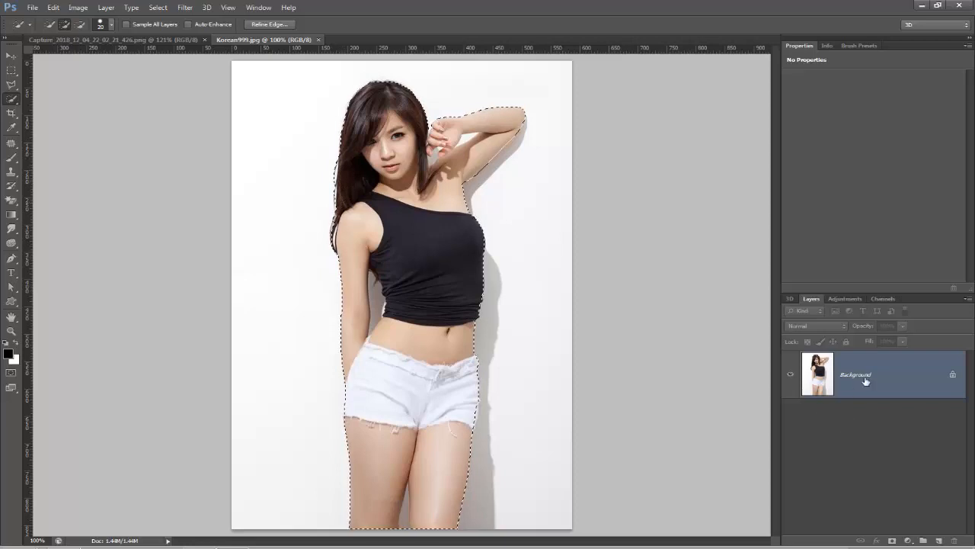
key(ctrl+j)
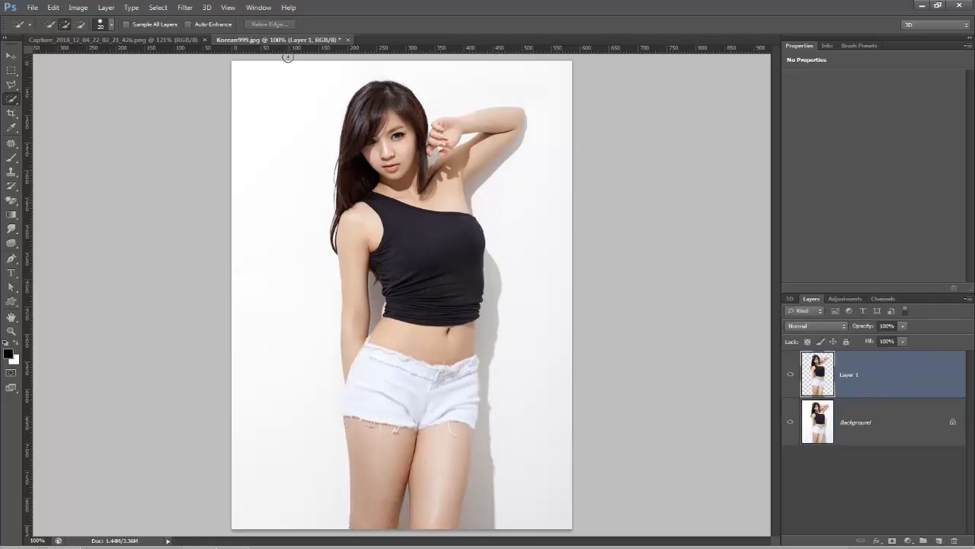
- Copy the cut-out woman into the brick wall document and close Korean999.jpg without saving it
drag(298, 39, 298, 177)
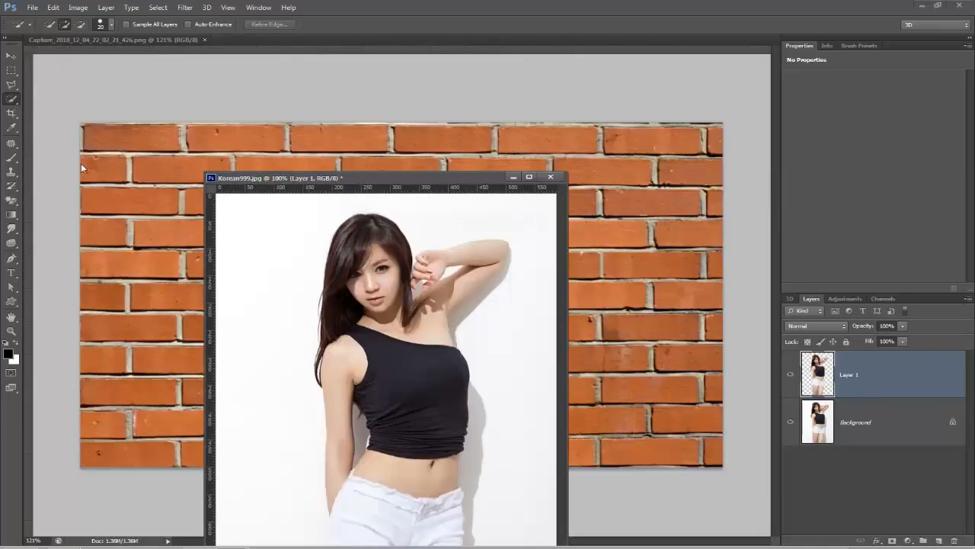
click(11, 55)
drag(406, 364, 609, 259)
click(551, 177)
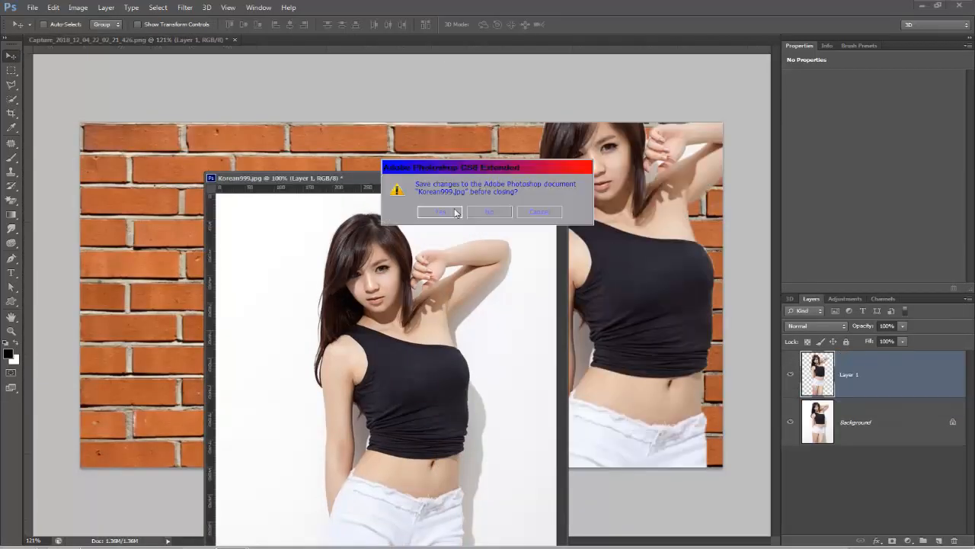
click(502, 215)
- Transform the woman's layer to about 82% width and 63% height, fitting her to the wall image's height slightly off-center
drag(679, 266, 445, 272)
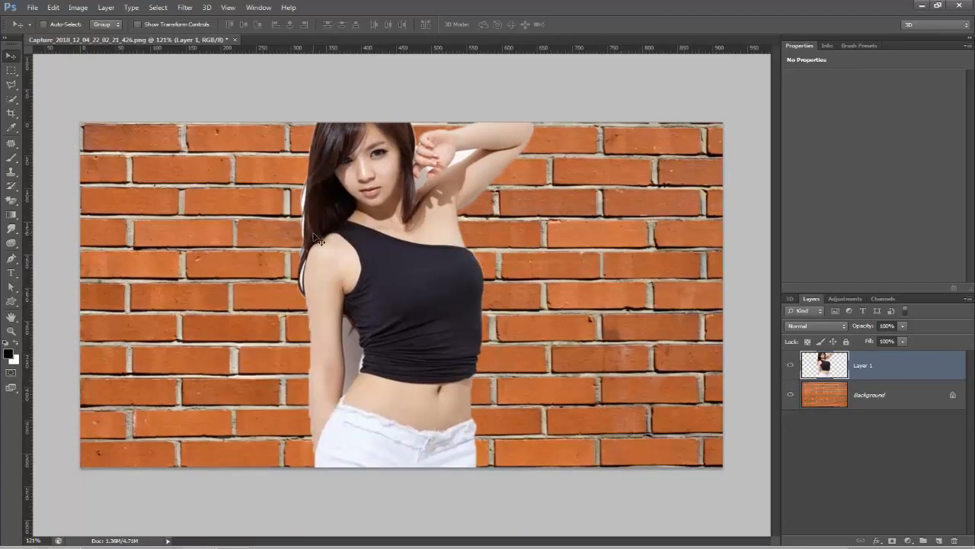
key(ctrl+t)
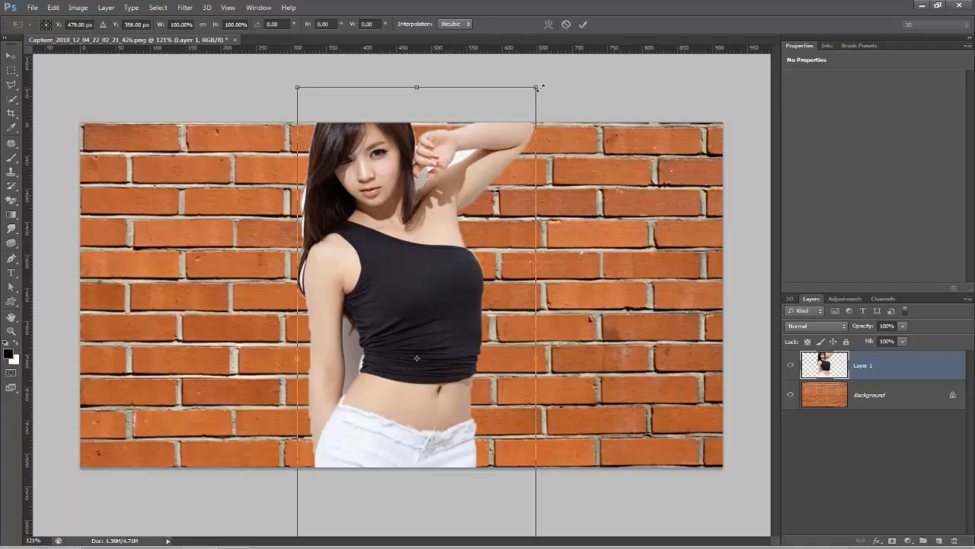
drag(539, 86, 505, 149)
drag(416, 300, 418, 223)
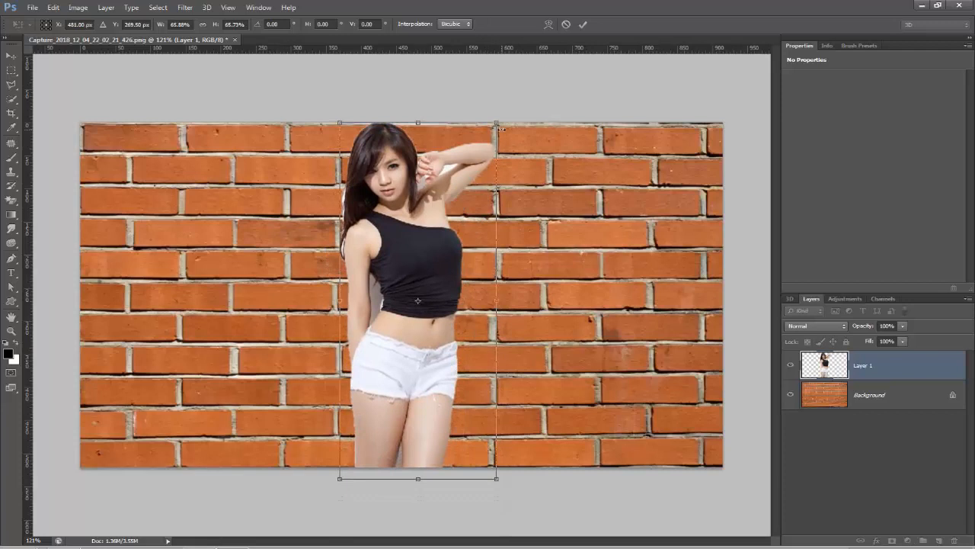
drag(497, 122, 491, 135)
drag(449, 252, 427, 244)
drag(473, 295, 495, 296)
drag(410, 311, 421, 311)
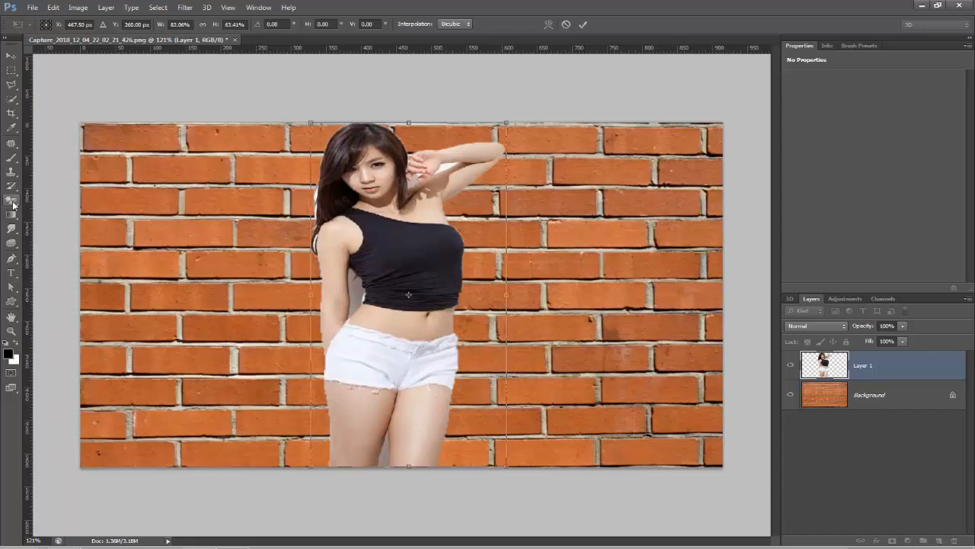
key(Return)
- Erase the leftover background between the woman's arms, torso, hair, hand and legs with the Magic Eraser at tolerance 32
drag(11, 200, 46, 224)
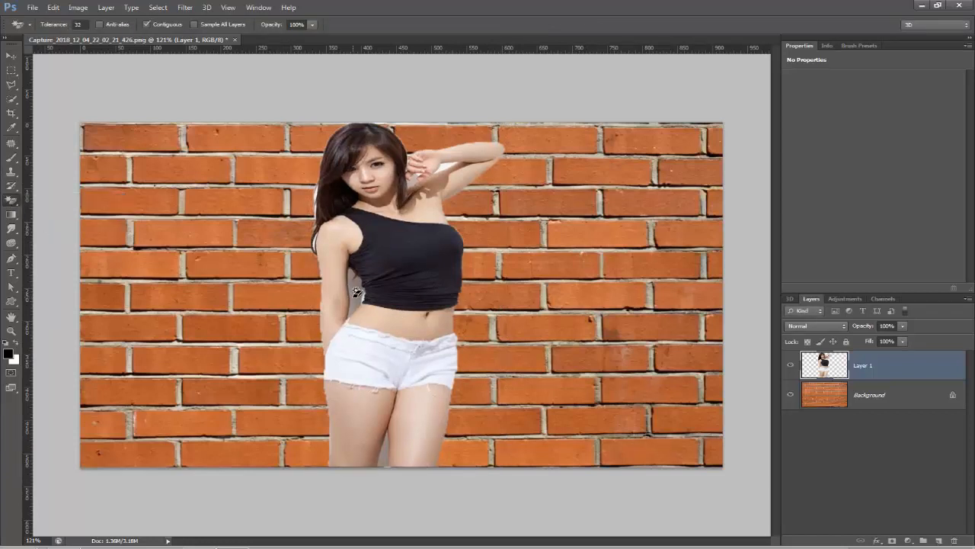
scroll(352, 293, up, 3)
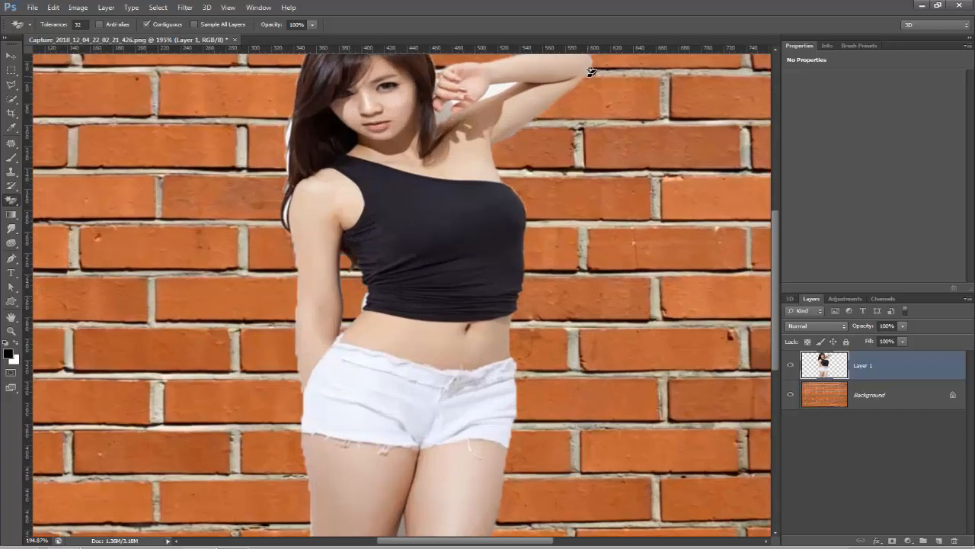
scroll(583, 141, up, 3)
scroll(583, 195, up, 1)
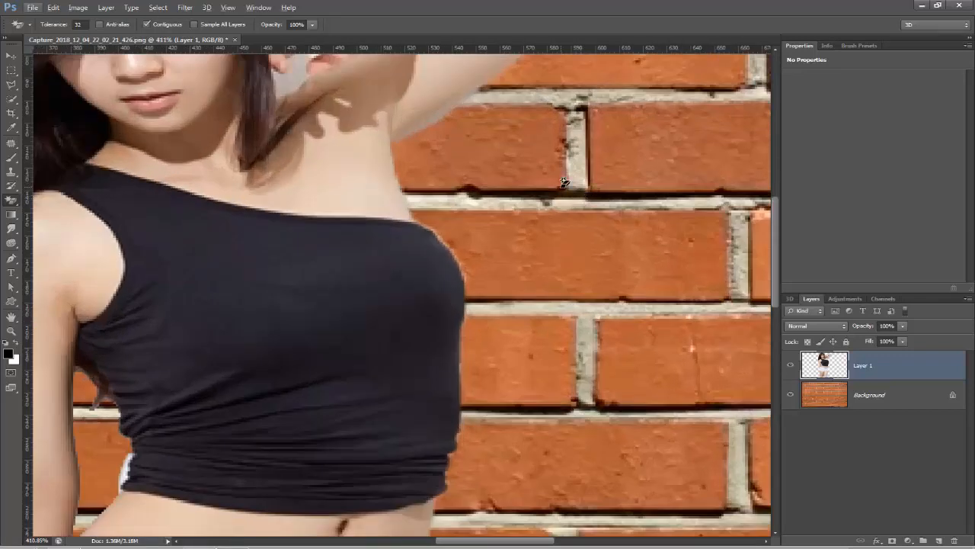
drag(479, 172, 478, 301)
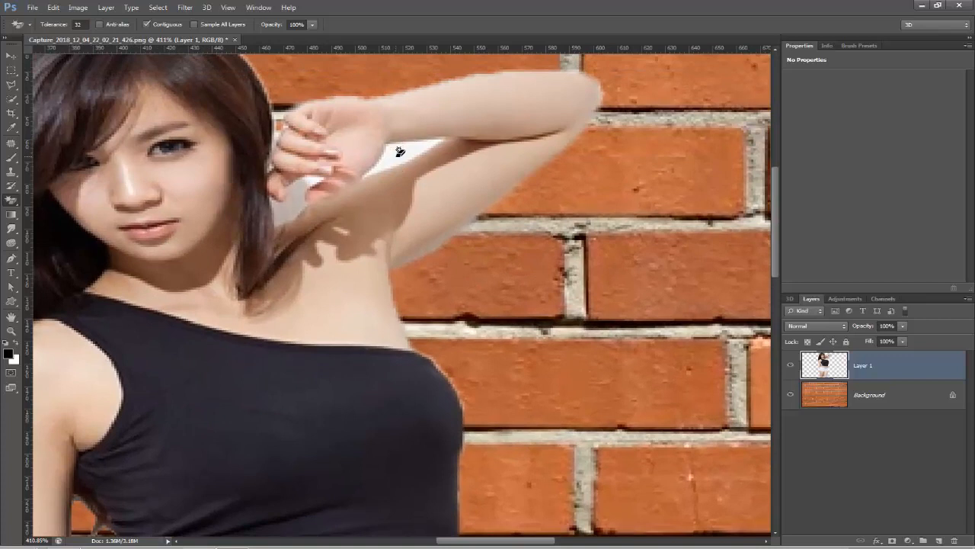
click(398, 152)
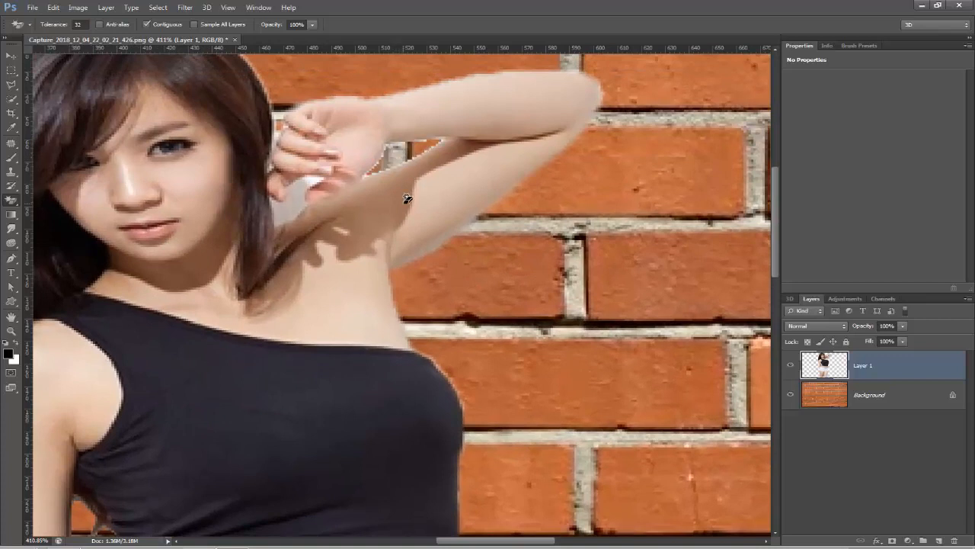
click(291, 203)
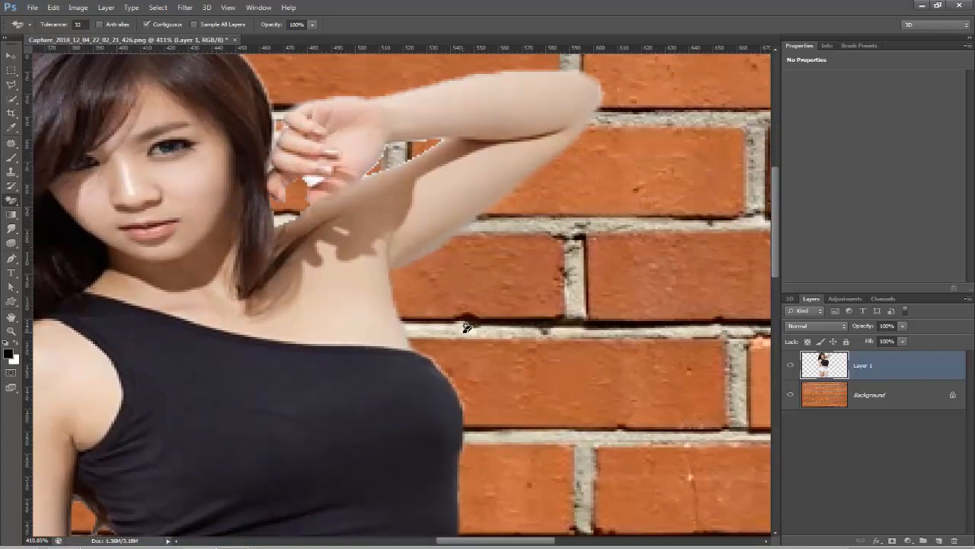
scroll(472, 309, down, 2)
scroll(472, 309, down, 2)
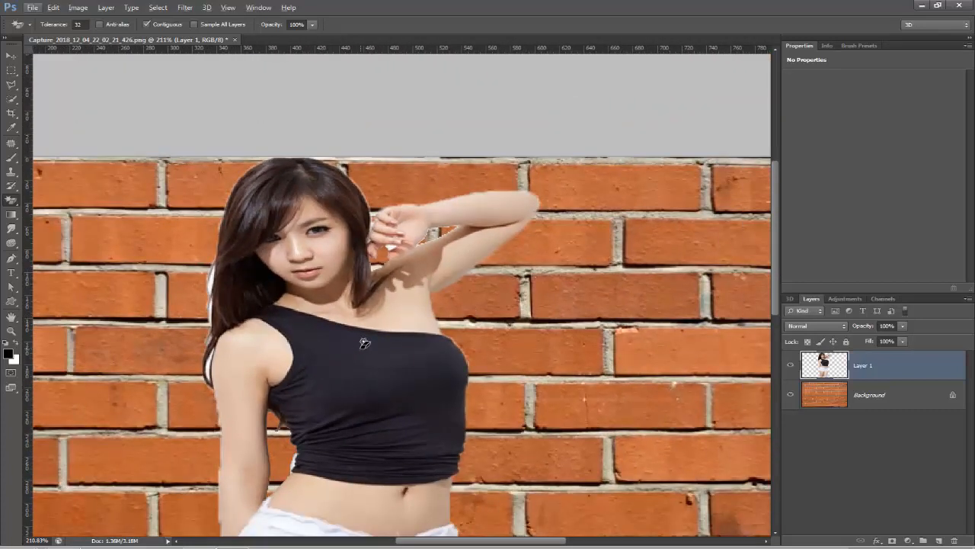
scroll(365, 338, down, 2)
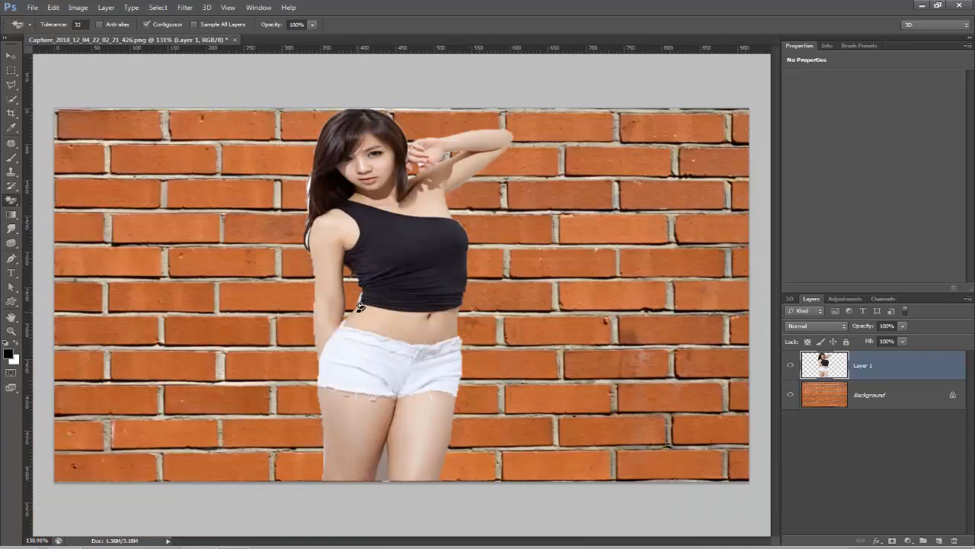
- Set the blend mode of the woman's layer to Hard Light
click(14, 53)
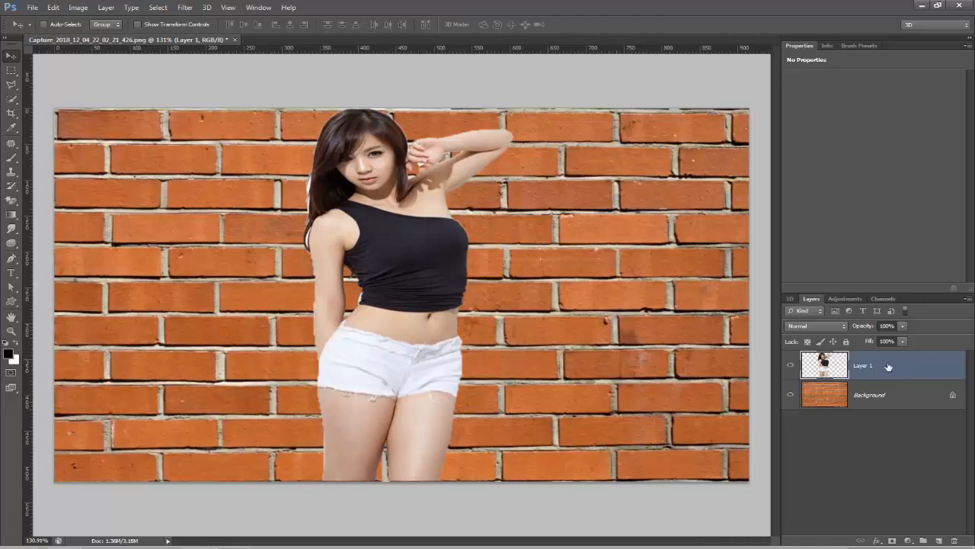
click(828, 328)
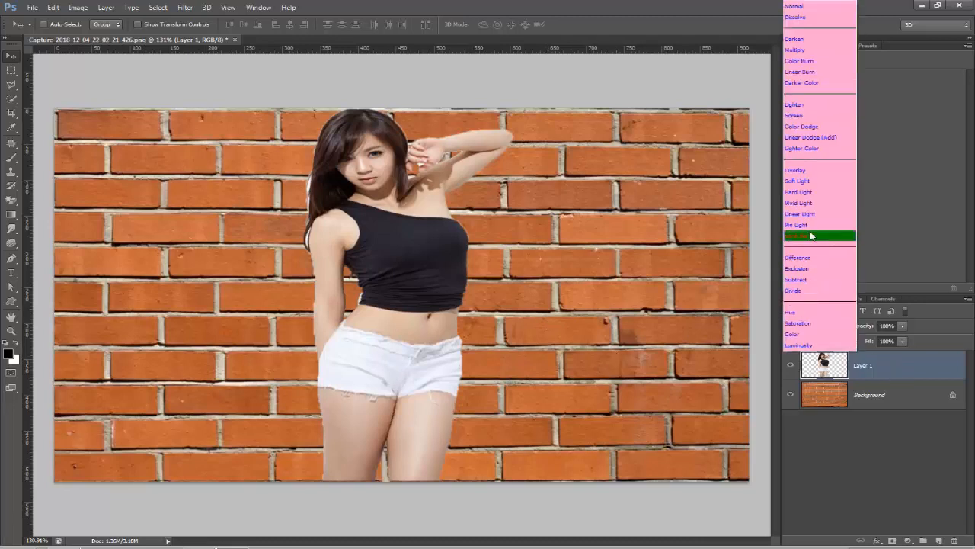
click(813, 192)
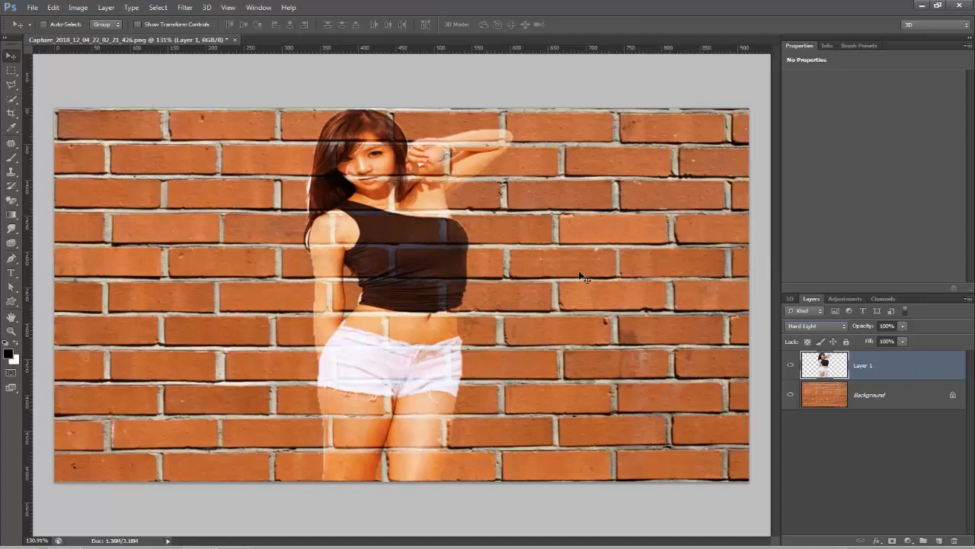
- Add an Outer Glow to the woman's layer with 73% opacity and 15% noise, adjust its spread and size, and collapse the effects list
double_click(912, 372)
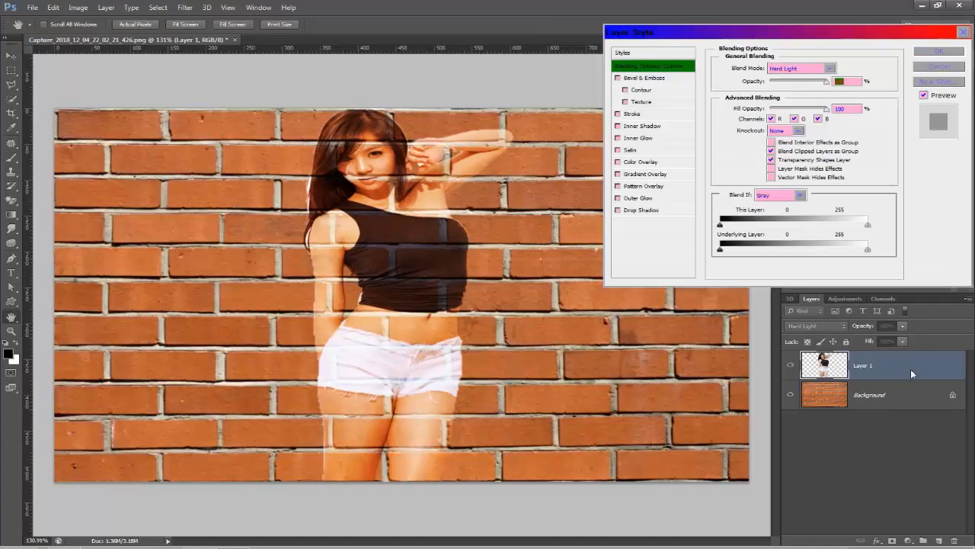
click(617, 198)
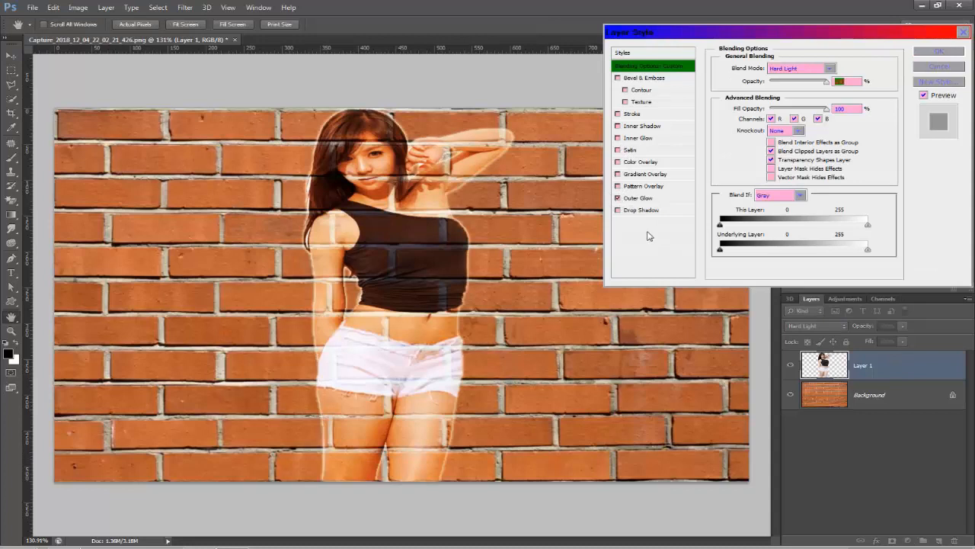
click(641, 198)
drag(809, 83, 771, 99)
mouse_move(761, 150)
mouse_down()
mouse_move(791, 156)
mouse_move(767, 157)
mouse_up()
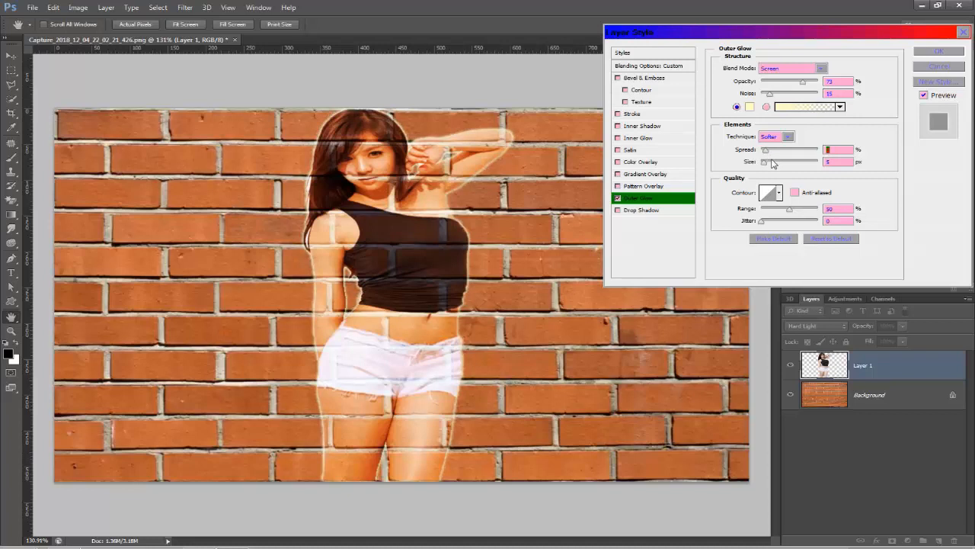
mouse_move(765, 162)
mouse_down()
mouse_move(775, 168)
mouse_move(766, 167)
mouse_up()
click(938, 51)
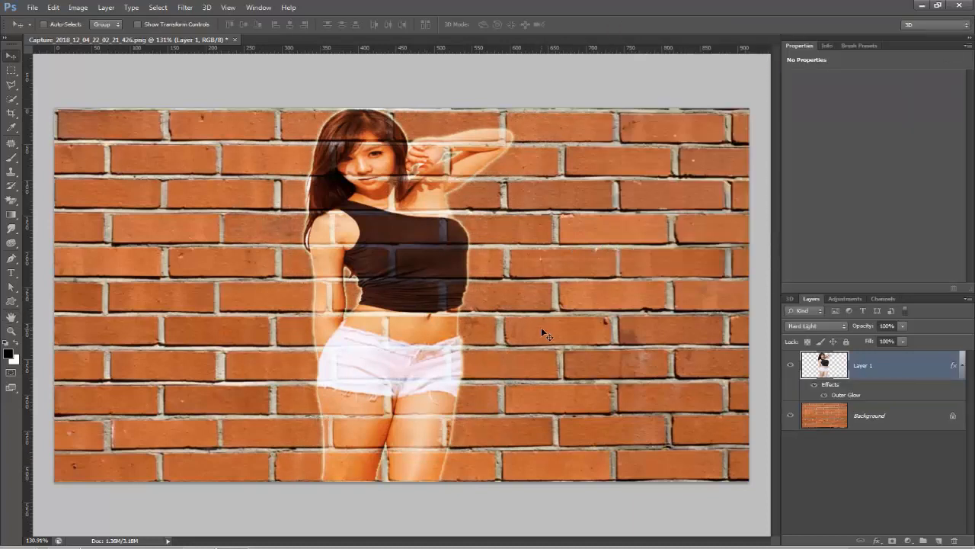
click(964, 368)
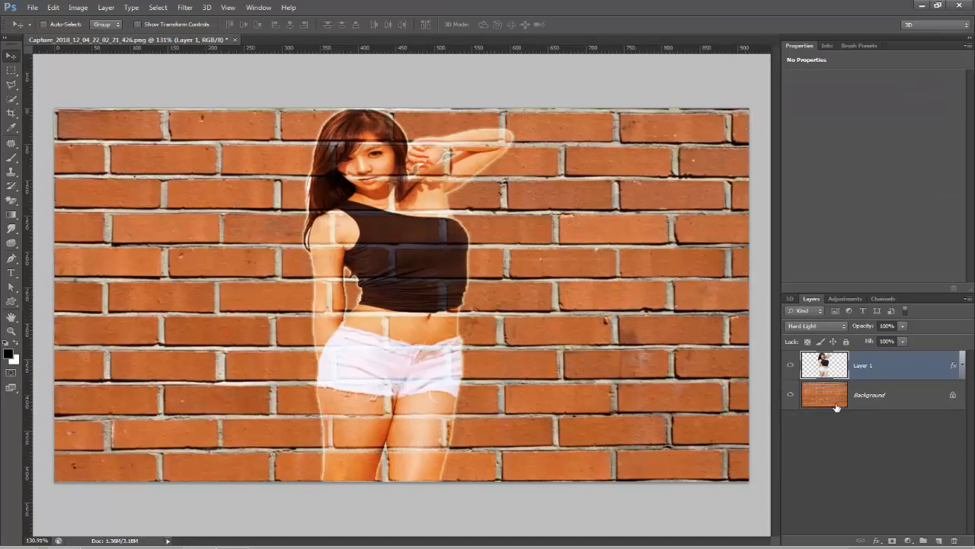
- Add a Solid Color fill layer in ff6666 above the woman's layer and set its blend mode to Soft Light
click(908, 540)
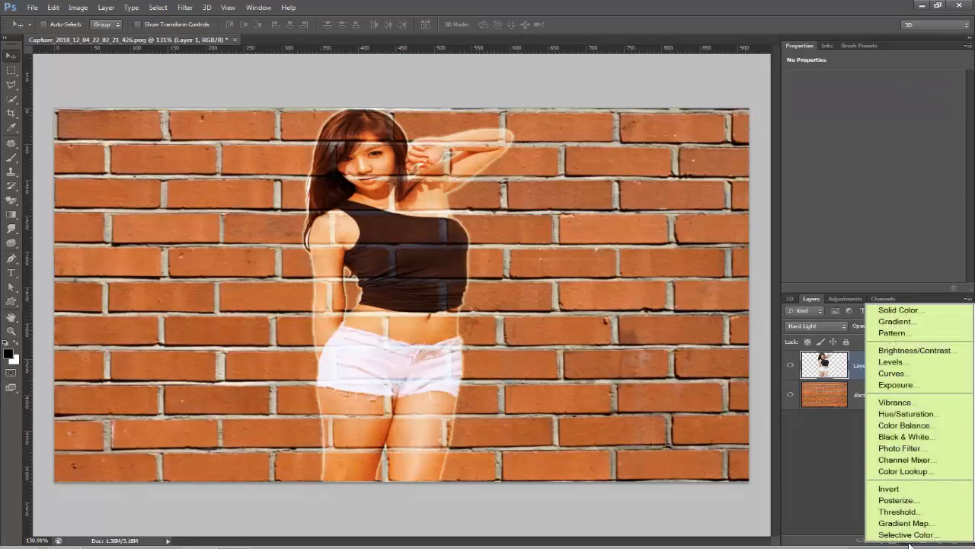
click(918, 317)
click(659, 204)
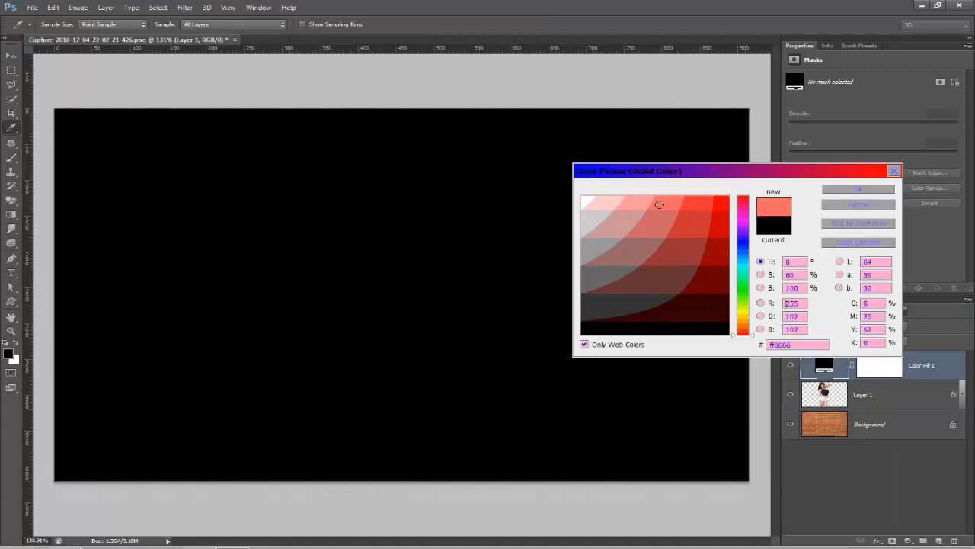
click(858, 189)
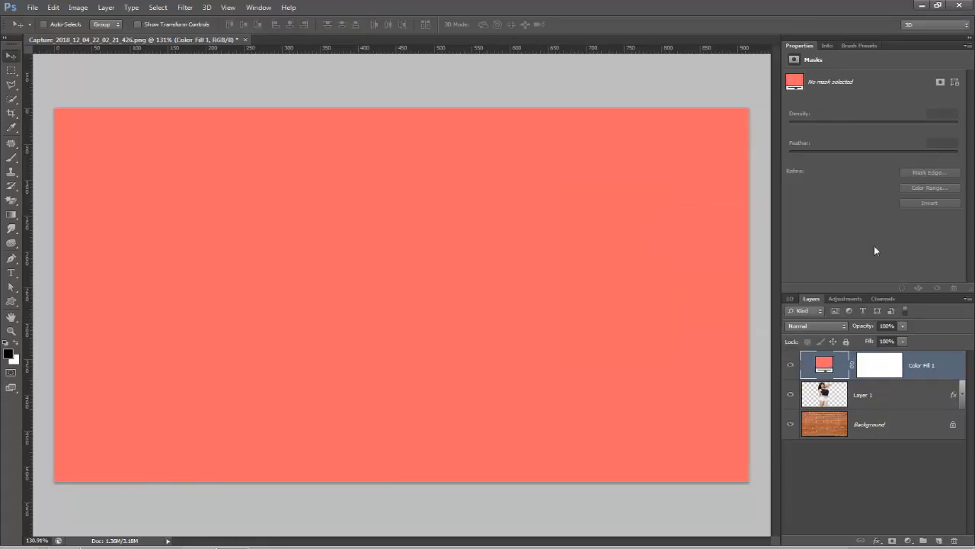
click(832, 326)
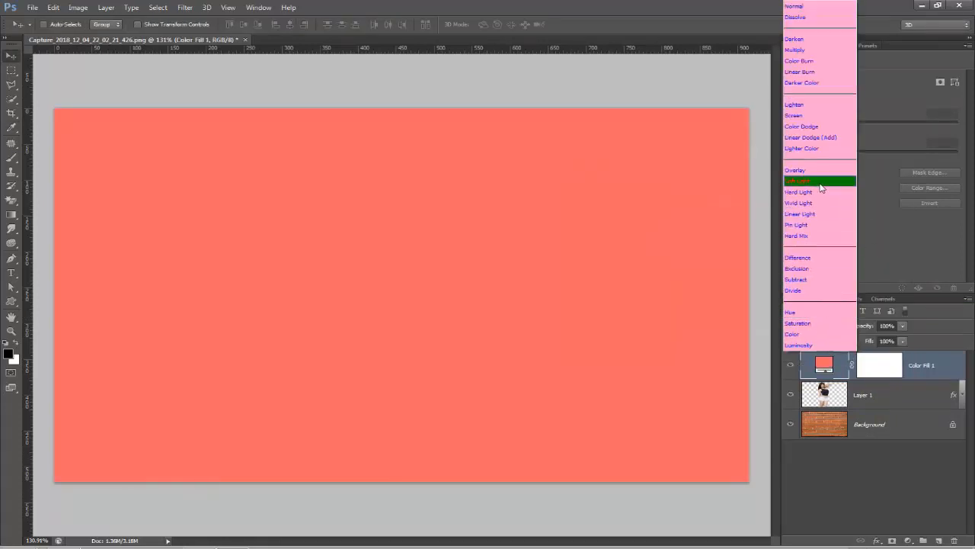
click(819, 180)
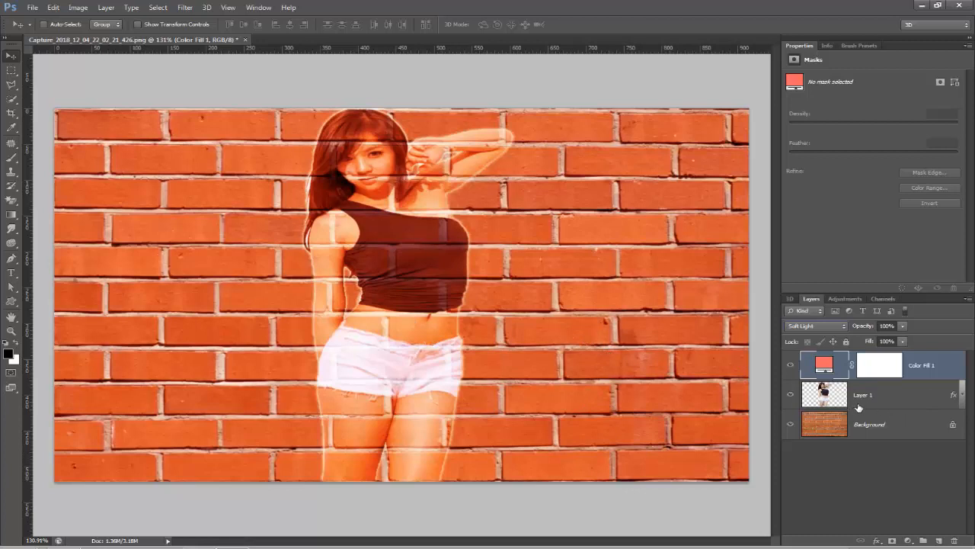
- Change the color fill layer's color to cc9999
double_click(824, 366)
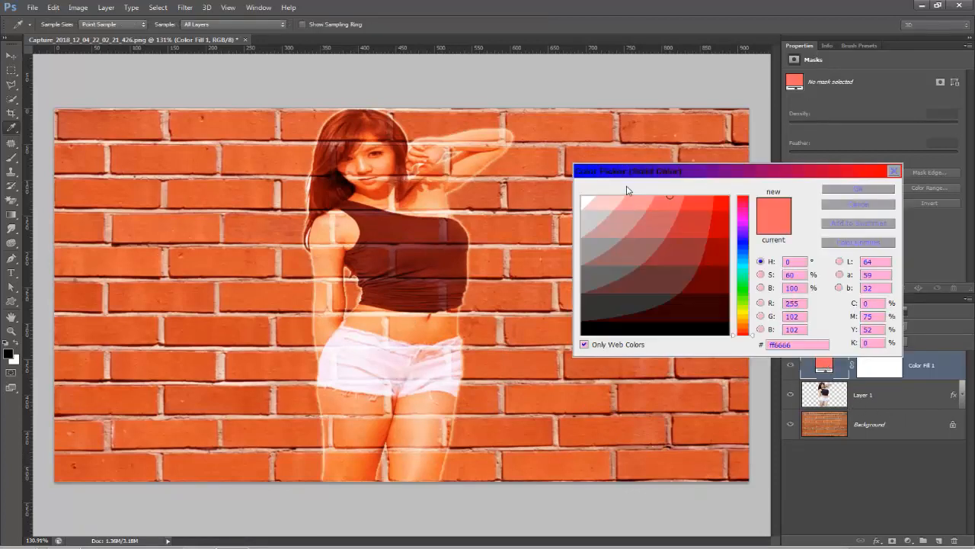
click(634, 205)
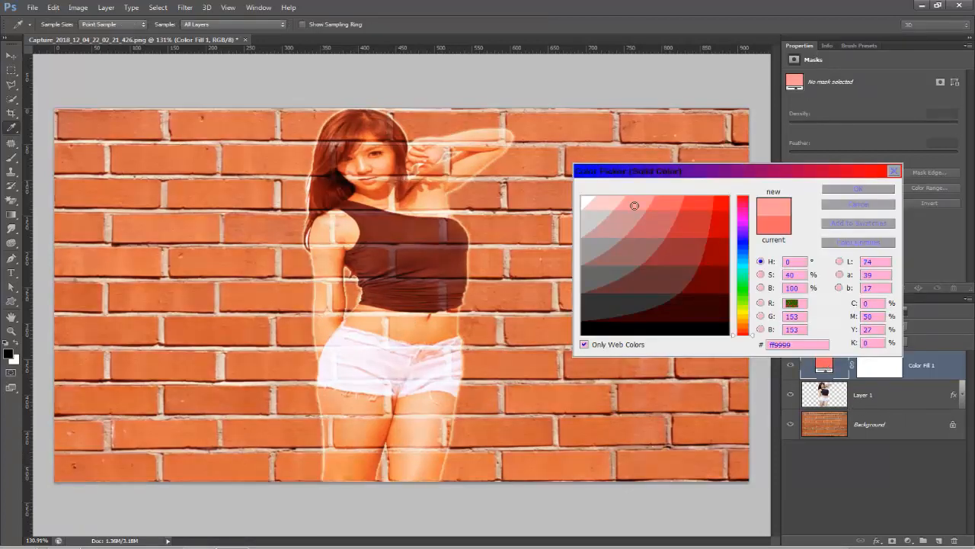
click(626, 218)
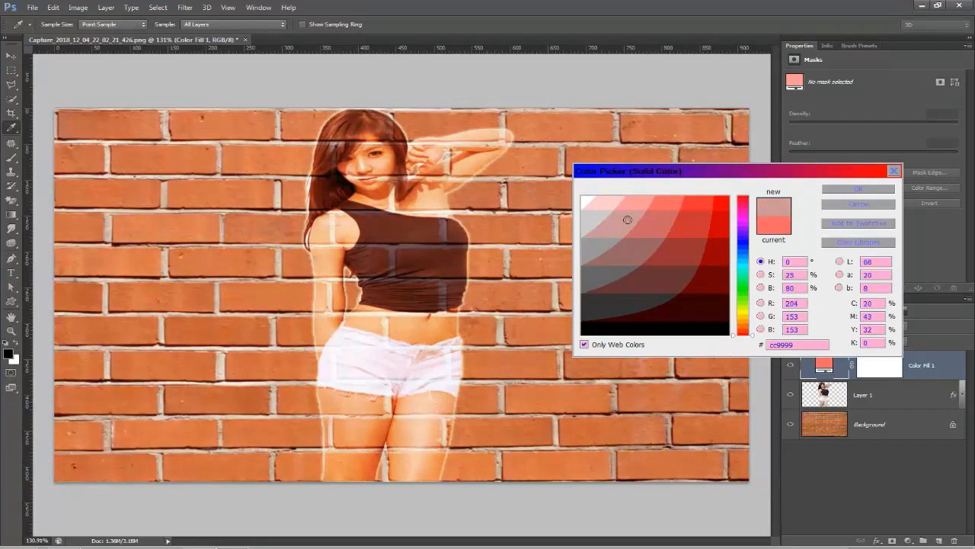
click(878, 189)
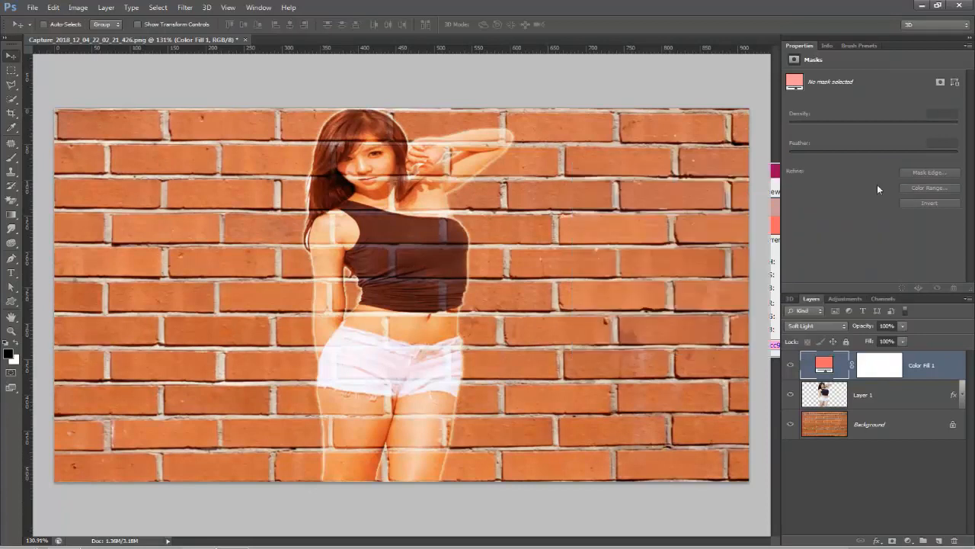
- Add a Hue/Saturation adjustment layer above the color fill and raise its saturation slightly
click(909, 540)
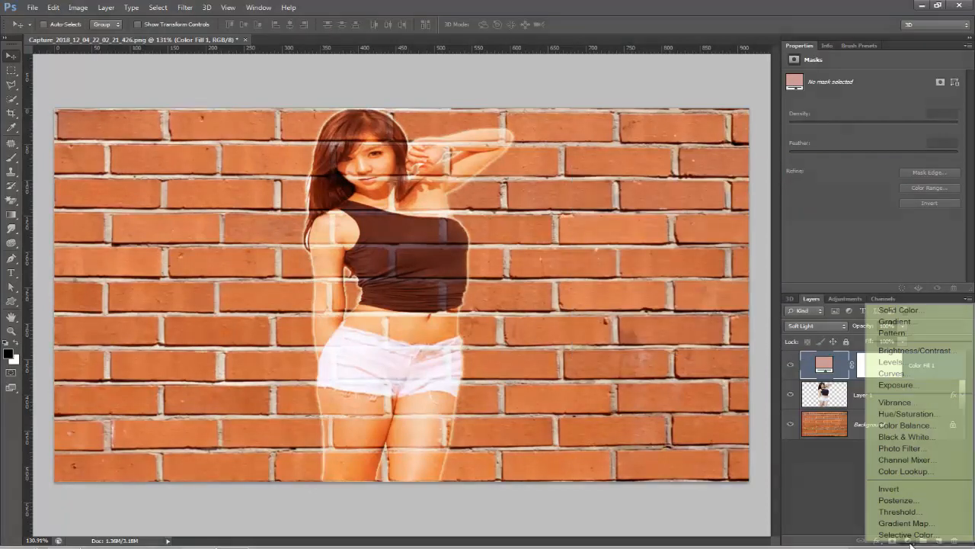
click(911, 415)
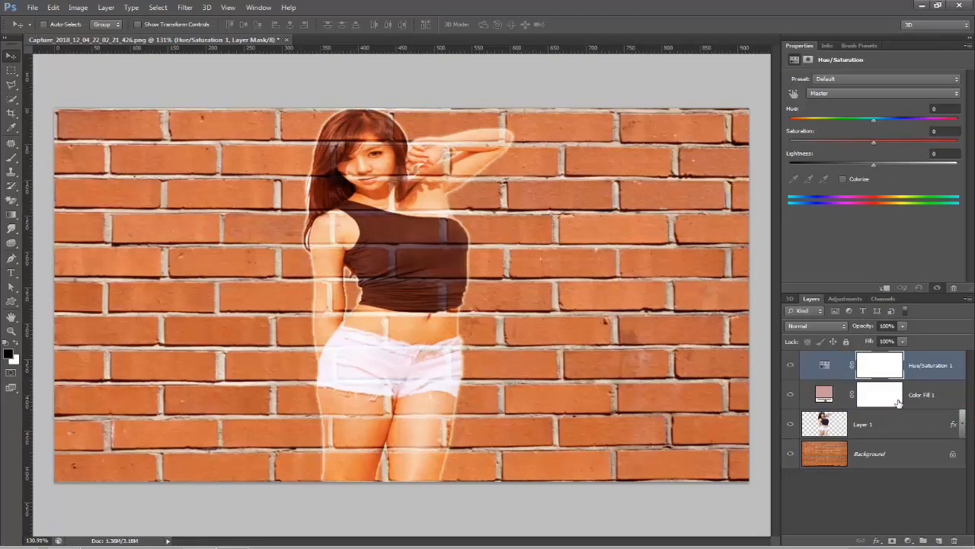
click(827, 373)
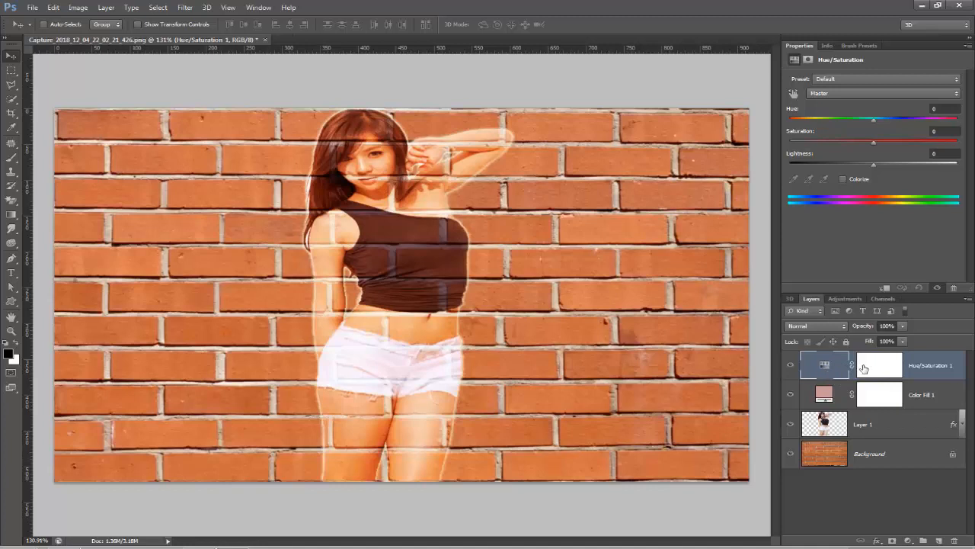
click(864, 369)
click(824, 365)
mouse_move(874, 141)
mouse_down()
mouse_move(901, 143)
mouse_move(889, 143)
mouse_up()
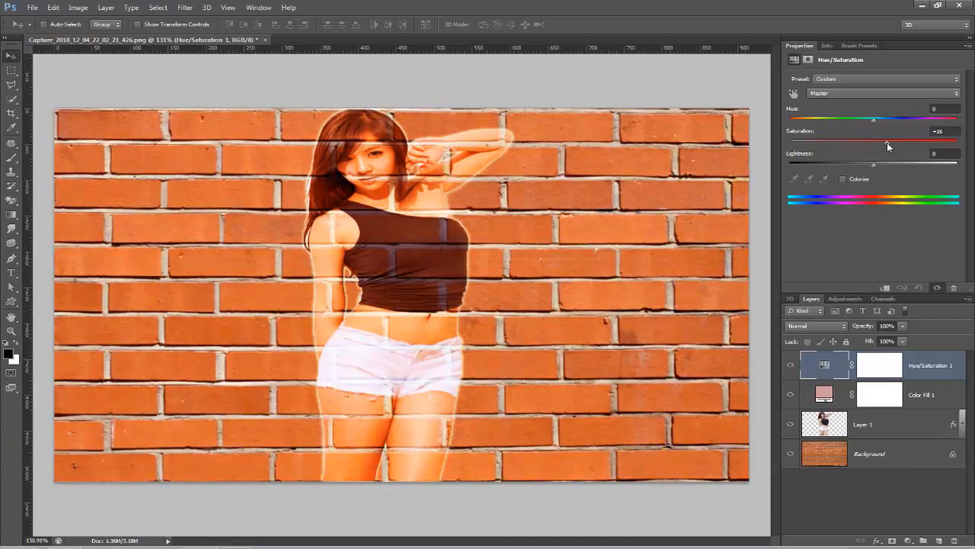
drag(887, 144, 881, 143)
- Draw a linear gradient with the Black, White preset diagonally across the color fill layer's mask, from the woman's hair to her hip
click(831, 394)
click(873, 401)
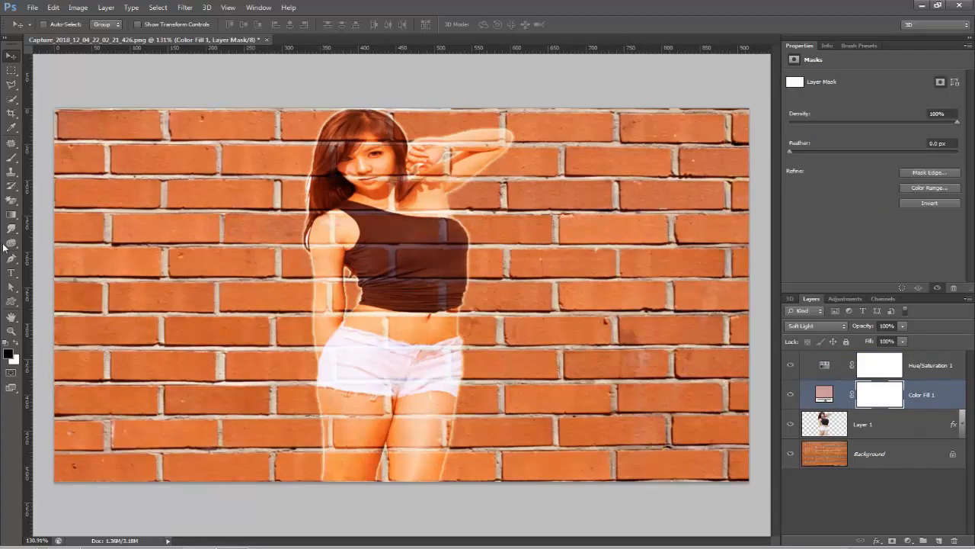
click(11, 215)
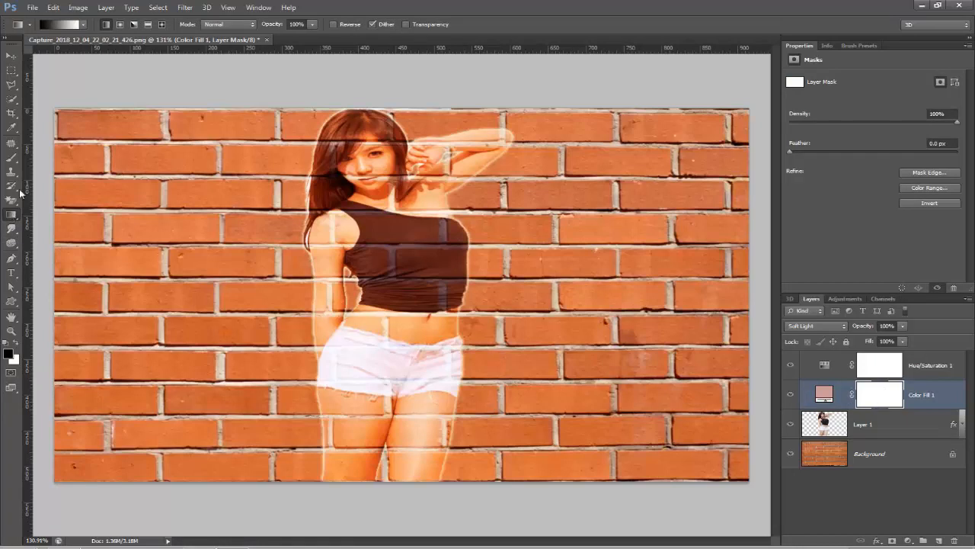
click(63, 24)
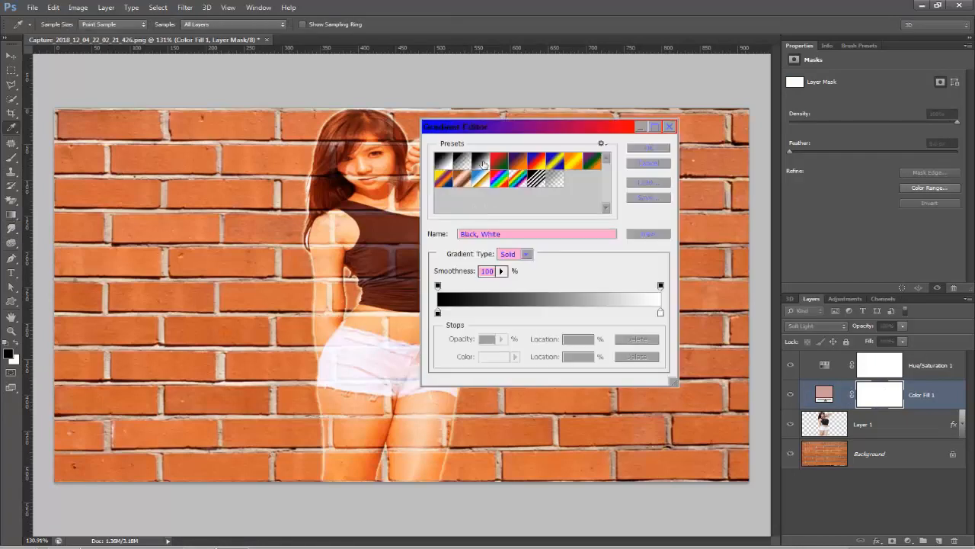
click(445, 162)
click(481, 163)
click(648, 149)
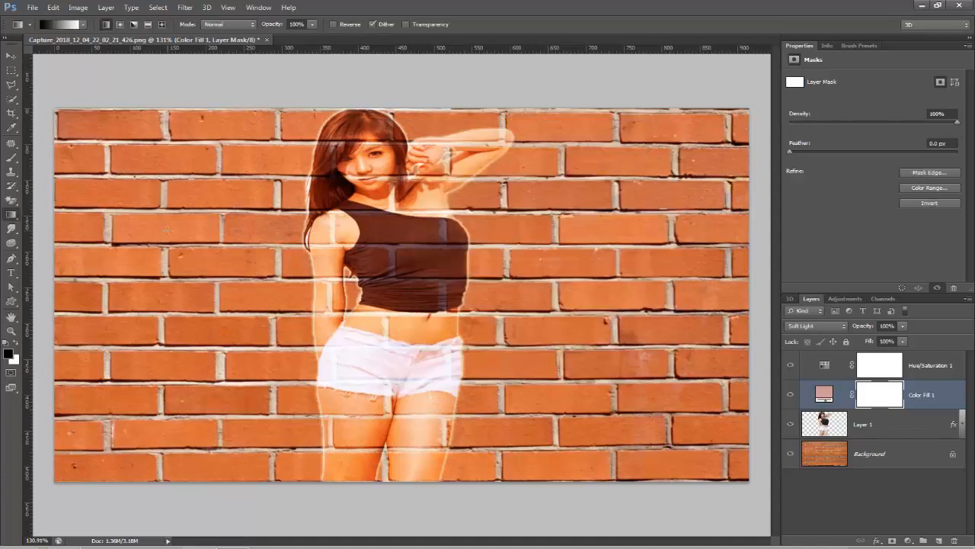
drag(106, 107, 422, 335)
drag(284, 121, 394, 270)
drag(303, 150, 459, 347)
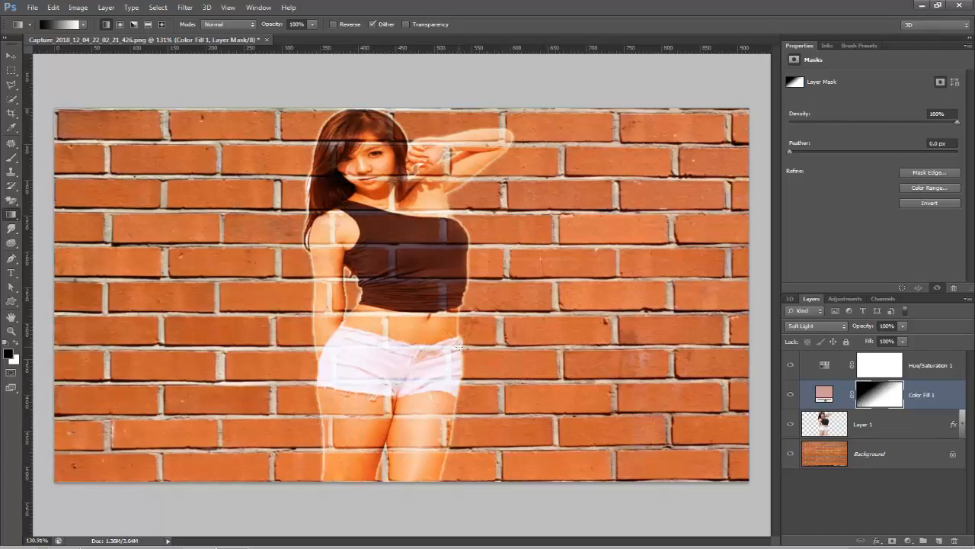
- Set the Hue/Saturation layer's saturation to +41 and its lightness to -1
click(880, 374)
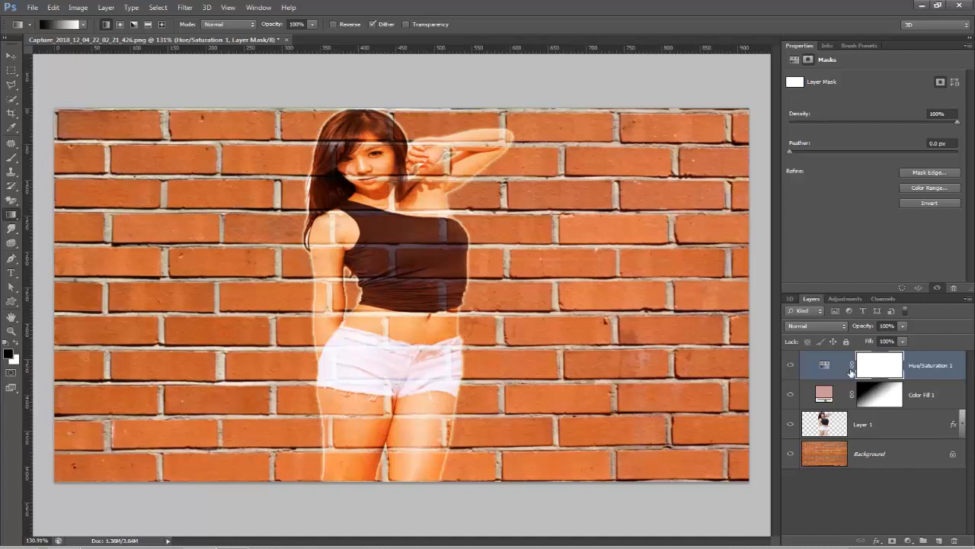
click(842, 372)
click(873, 119)
drag(870, 118, 875, 119)
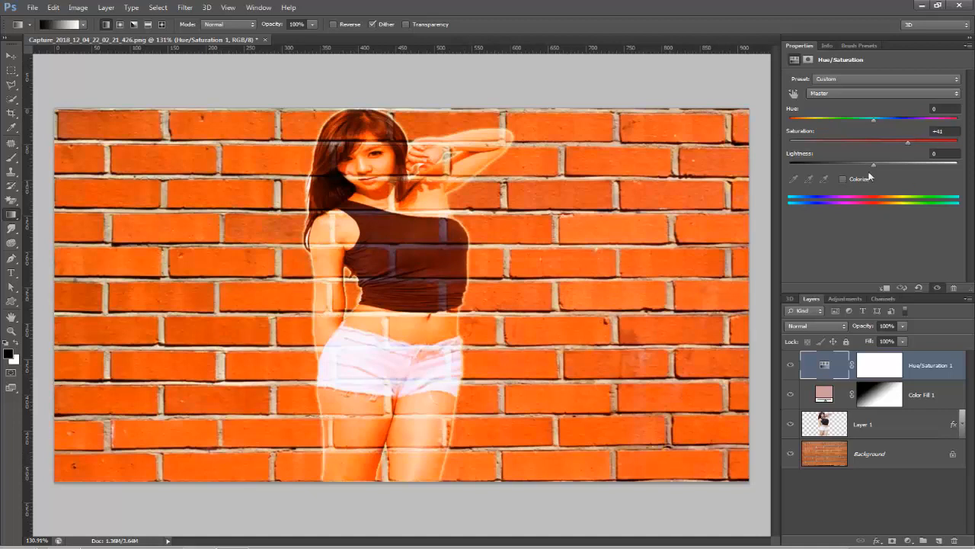
drag(875, 163, 872, 163)
- Redraw the color fill mask's black-to-white gradient at several angles, ending with a diagonal from the woman's hair to her hip
click(873, 402)
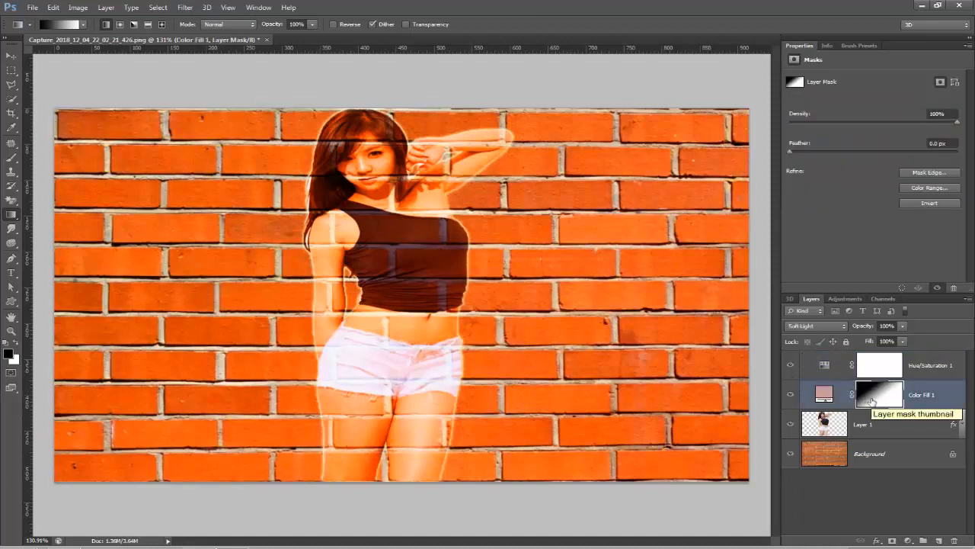
drag(202, 120, 282, 212)
drag(297, 151, 364, 276)
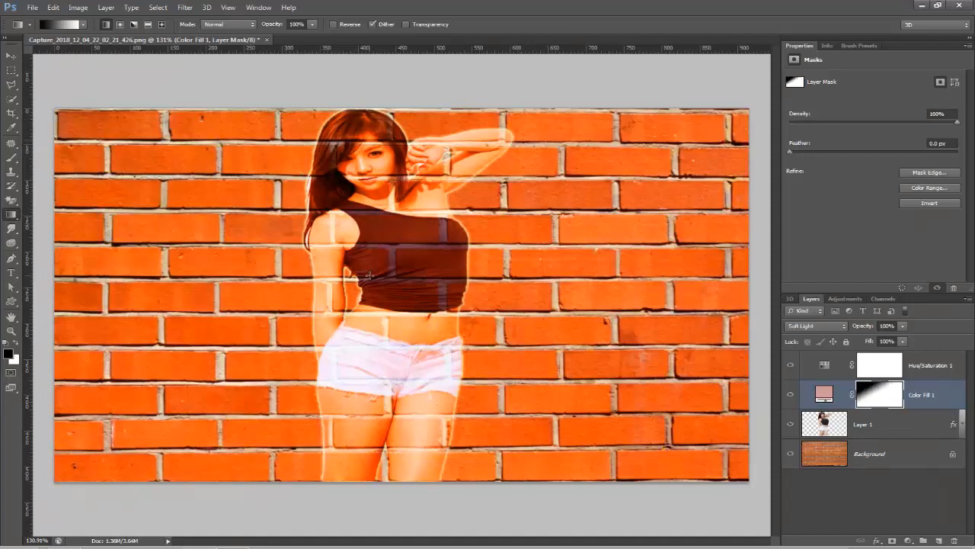
drag(334, 156, 405, 274)
drag(332, 153, 435, 304)
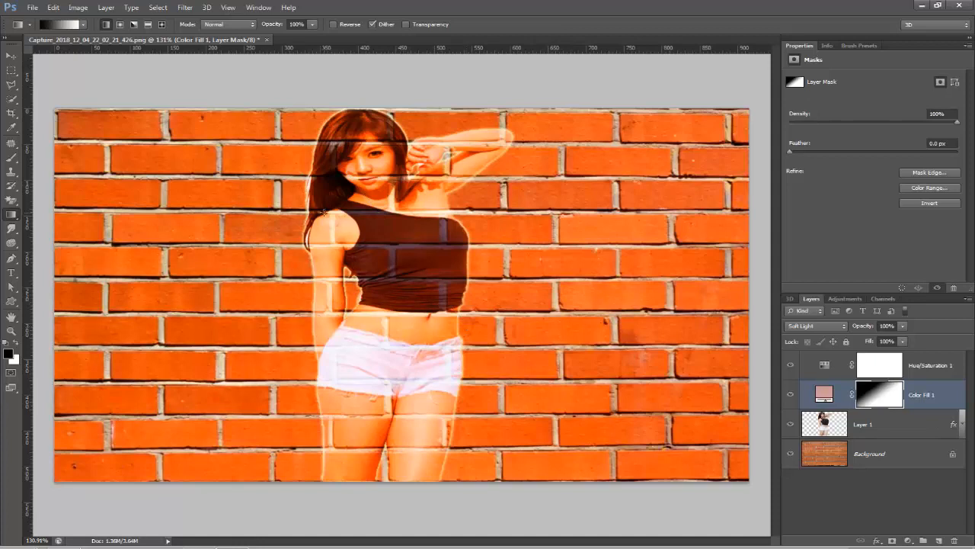
drag(310, 161, 442, 330)
drag(311, 171, 386, 257)
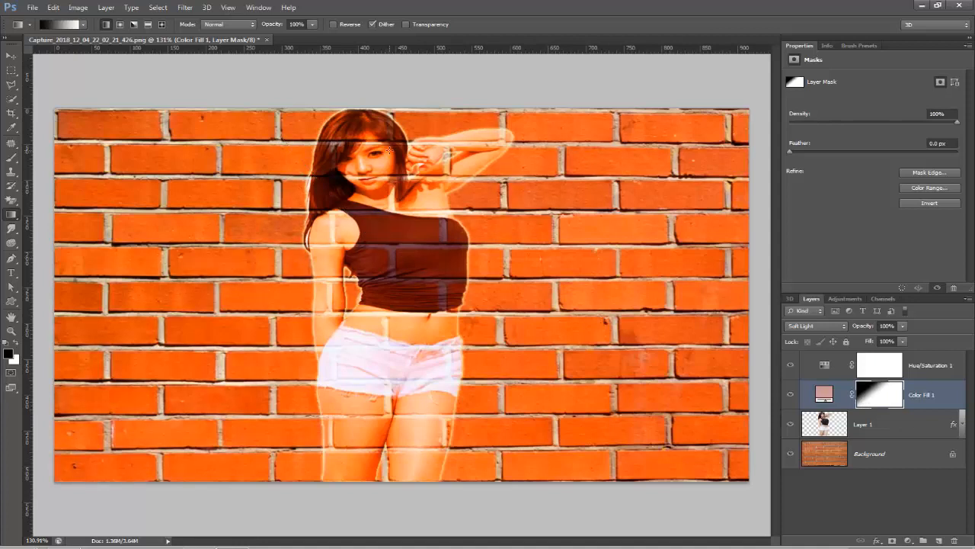
drag(391, 151, 431, 326)
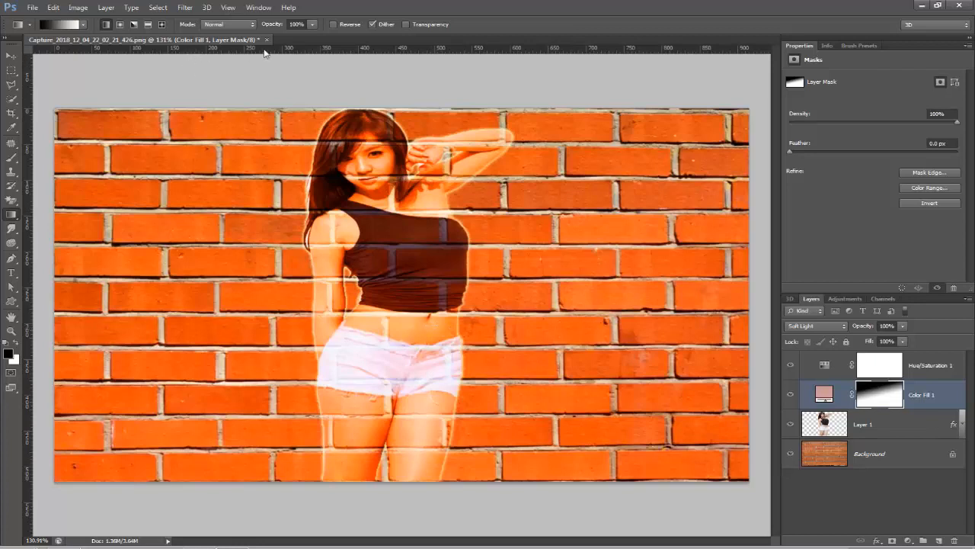
drag(312, 142, 456, 333)
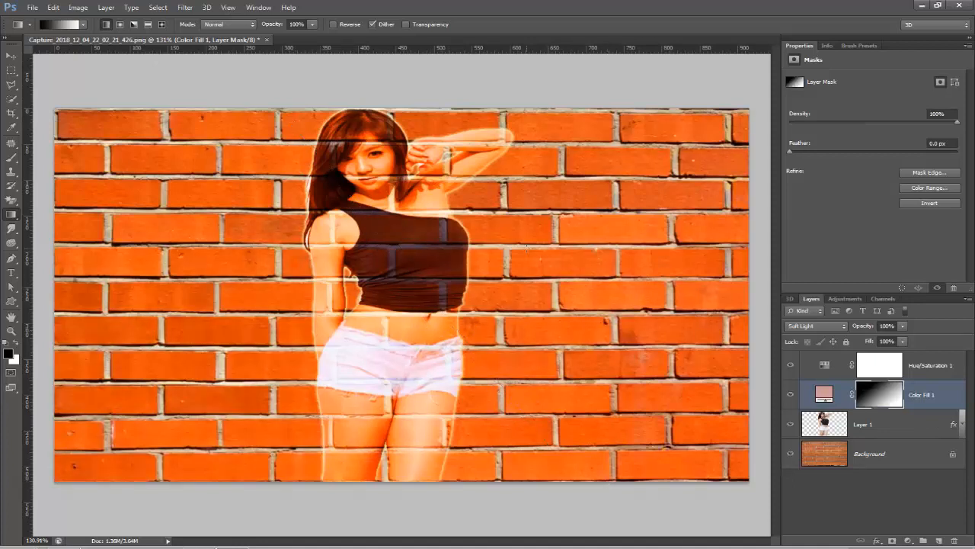
- Reduce the Hue/Saturation layer's saturation to +34
click(838, 370)
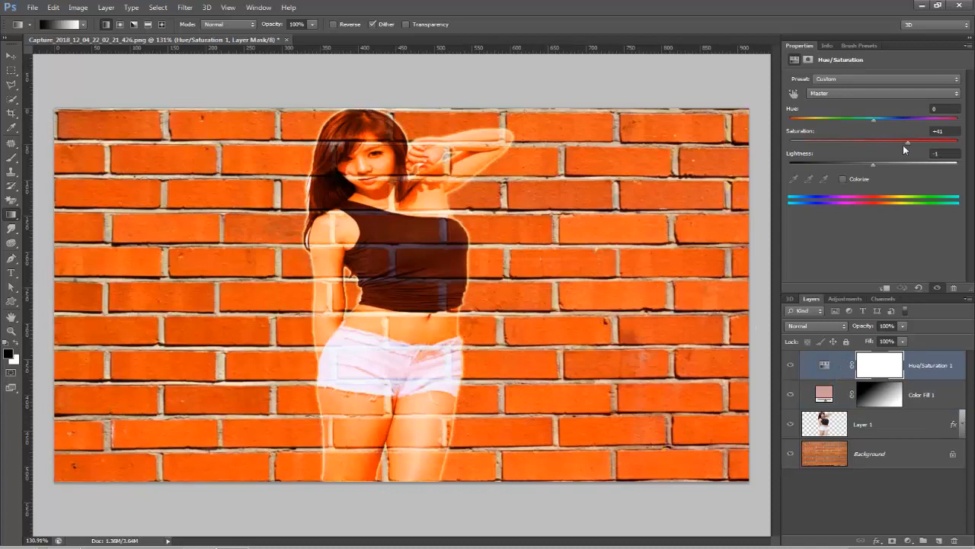
mouse_move(907, 141)
mouse_down()
mouse_move(876, 140)
mouse_move(949, 143)
mouse_move(895, 142)
mouse_up()
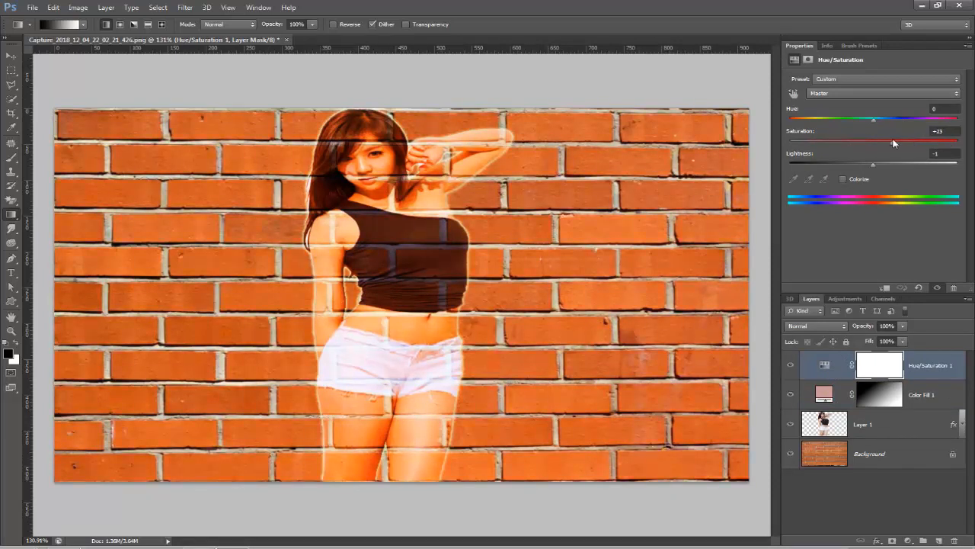
mouse_move(895, 143)
mouse_down()
mouse_move(950, 142)
mouse_move(904, 143)
mouse_up()
- Mask the Hue/Saturation layer with a diagonal black-to-white gradient from the woman's face to her chest, and raise its saturation to +56
drag(214, 146, 448, 341)
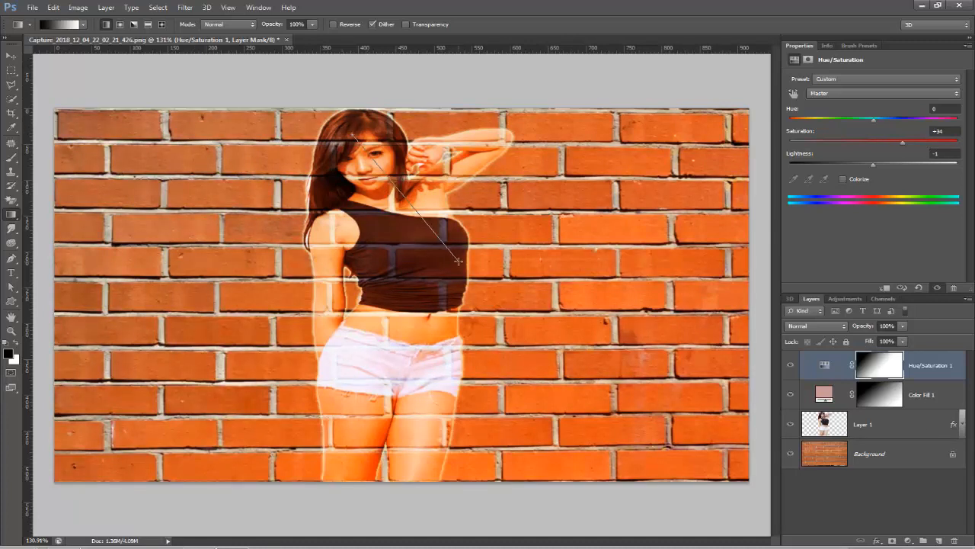
drag(406, 122, 412, 245)
drag(371, 199, 507, 325)
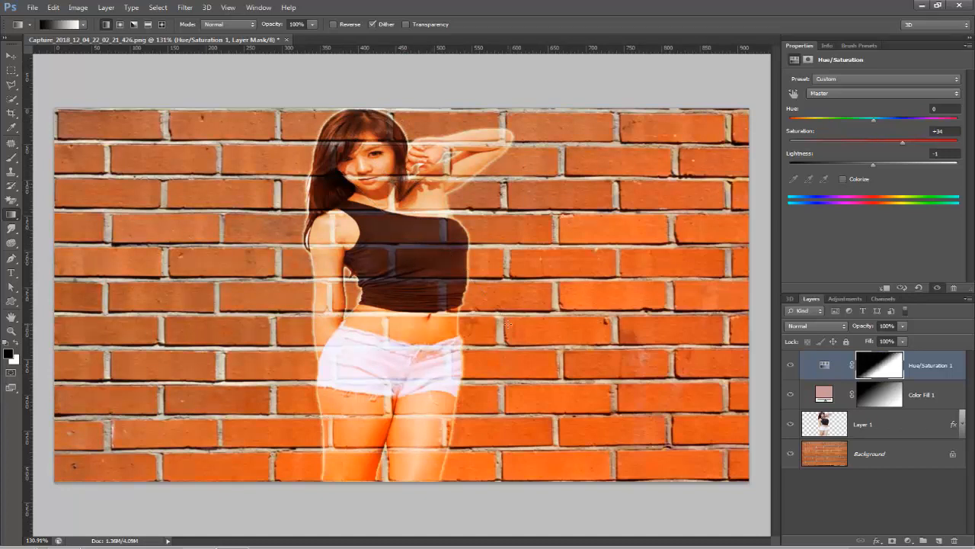
drag(293, 171, 344, 232)
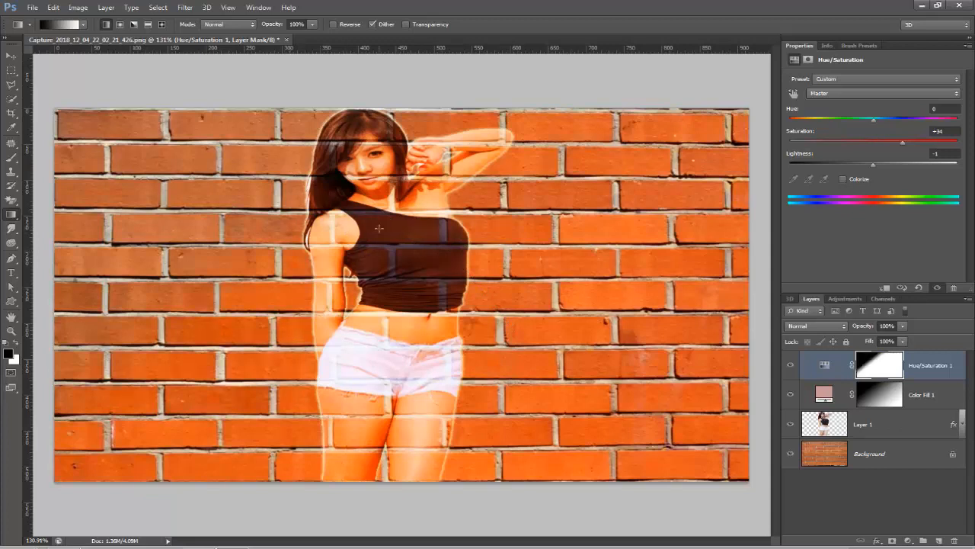
drag(361, 150, 408, 218)
mouse_move(910, 141)
mouse_down()
mouse_move(920, 143)
mouse_move(867, 142)
mouse_move(891, 142)
mouse_up()
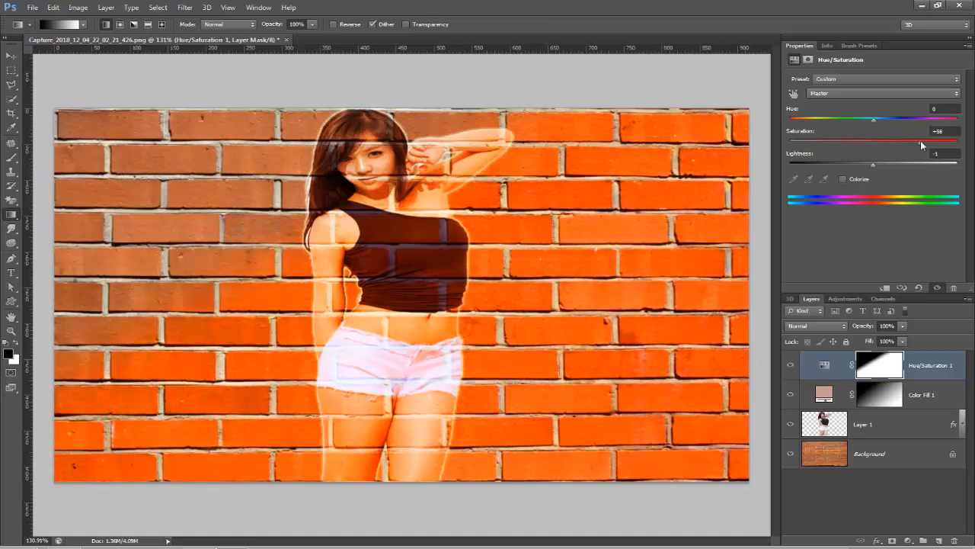
drag(920, 142, 920, 141)
- Convert the locked brick background into a regular layer with the default New Layer settings
click(842, 432)
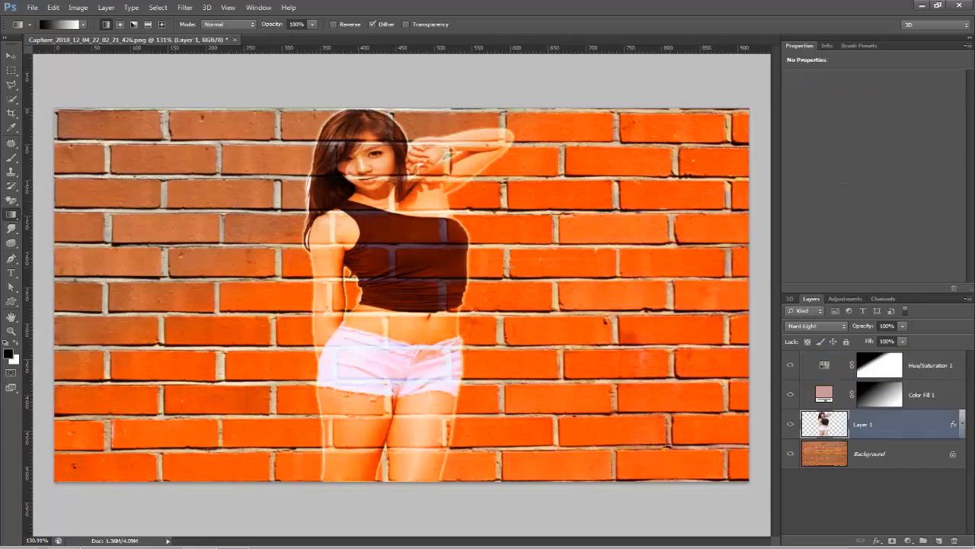
scroll(515, 271, down, 2)
scroll(520, 268, up, 1)
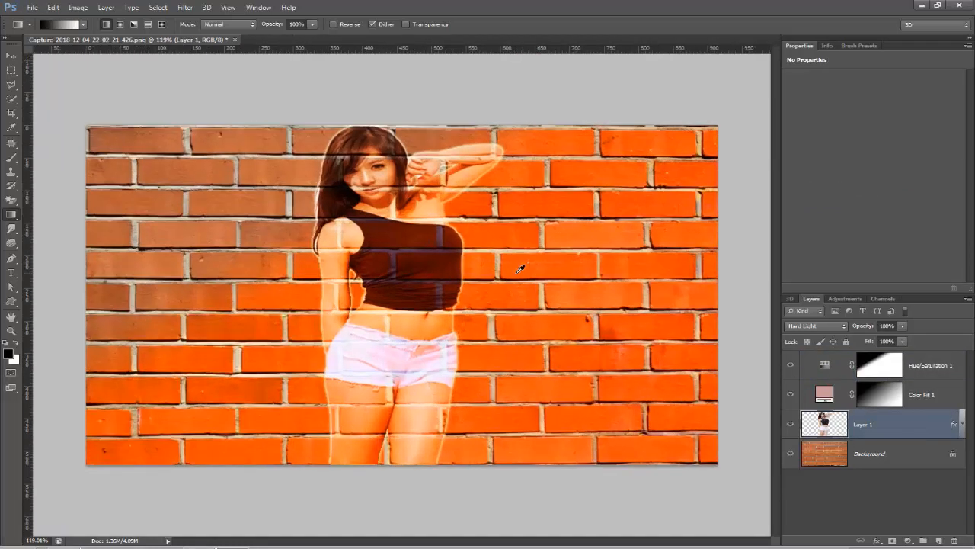
click(953, 455)
double_click(952, 455)
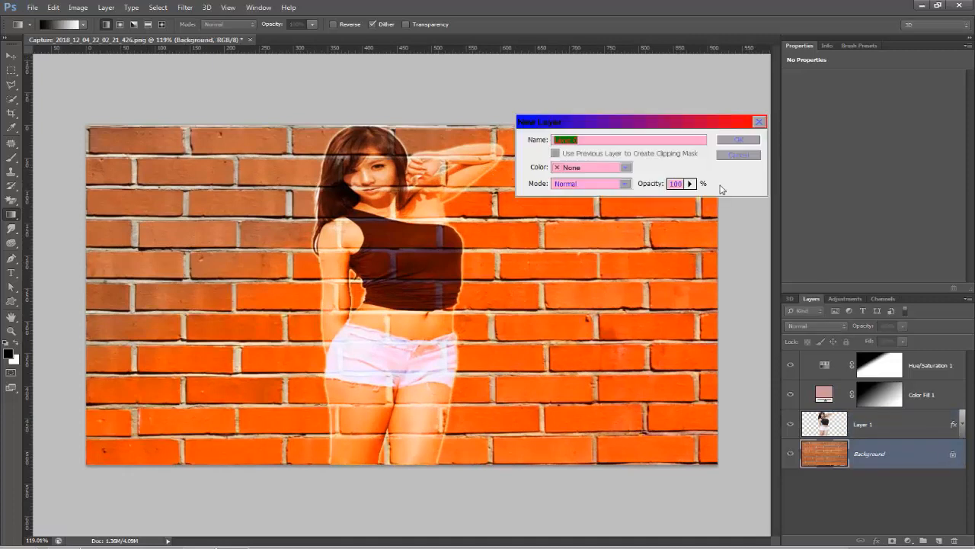
click(738, 140)
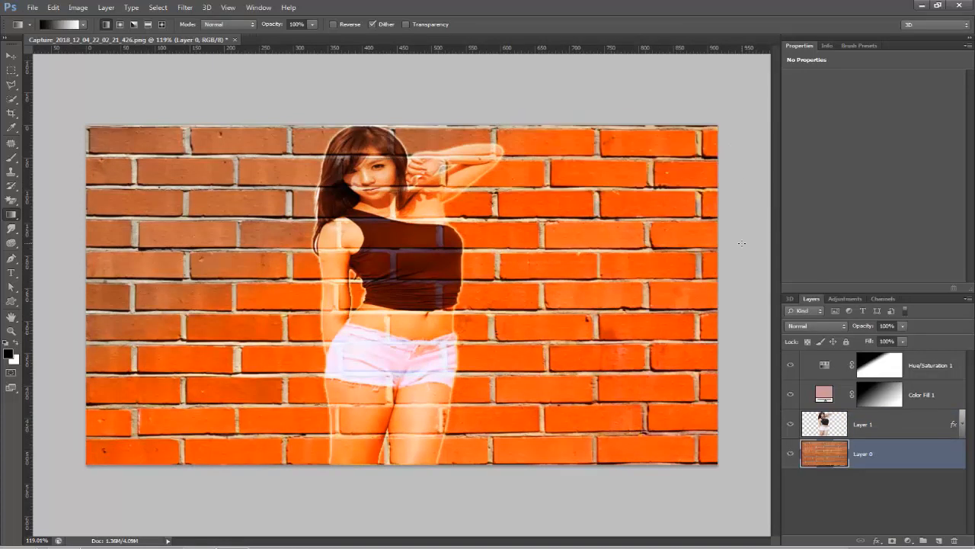
- Apply a Perspective transform to the brick wall layer, stretching its right edge above and below the canvas to about 141% height
click(53, 8)
click(114, 239)
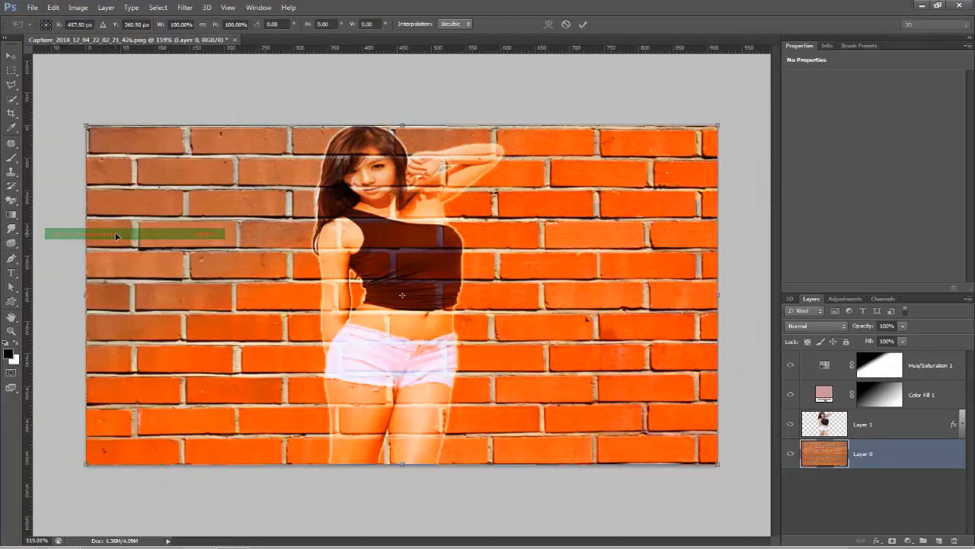
right_click(617, 172)
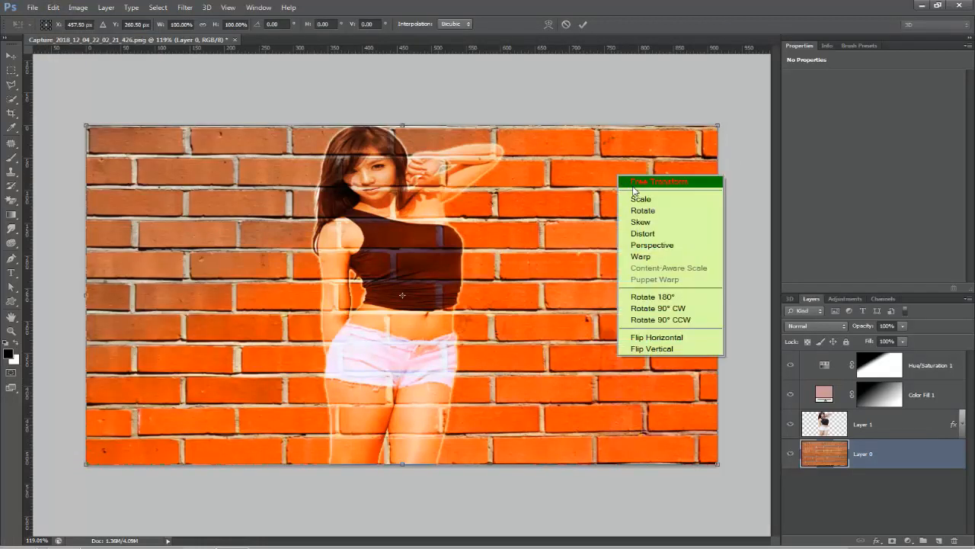
click(652, 247)
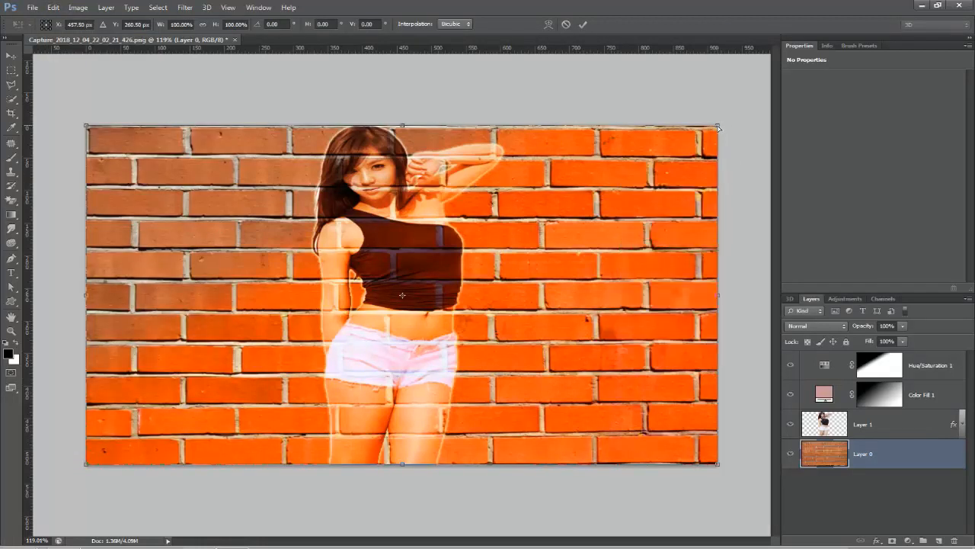
drag(721, 125, 717, 68)
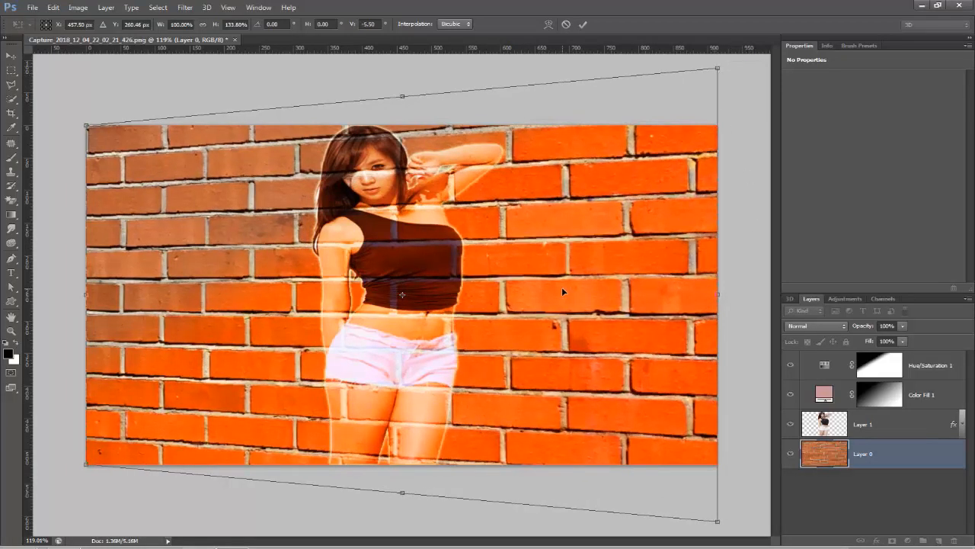
drag(717, 521, 720, 535)
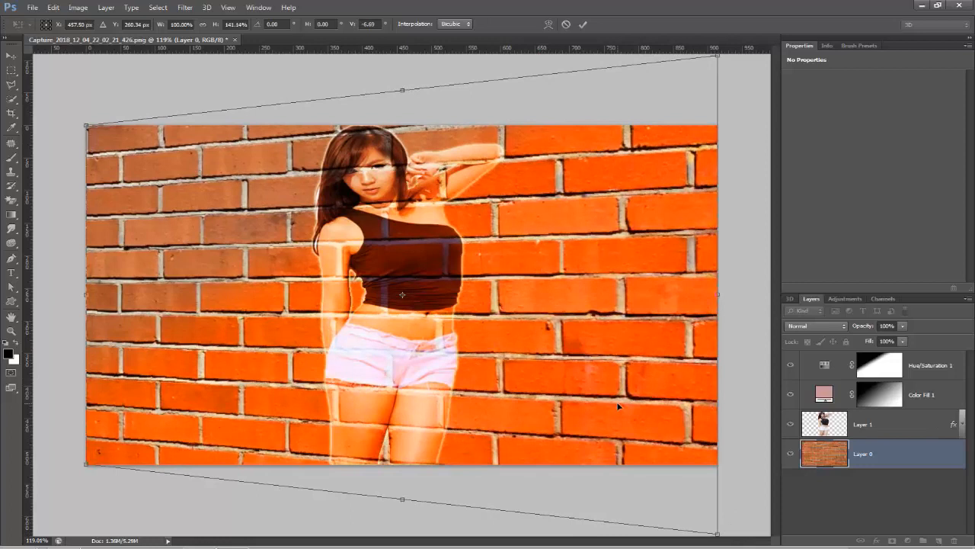
key(Return)
- Move the woman's layer left and slightly up on the brick wall
key(g)
click(838, 427)
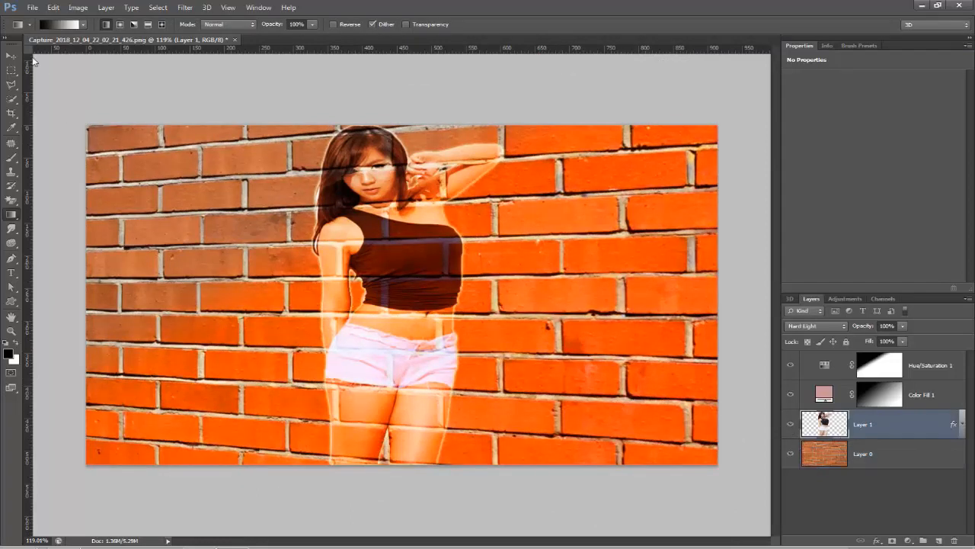
click(9, 57)
drag(390, 311, 347, 306)
- Scale the woman's layer to about 99% width and 95% height, and shift it slightly down and to the right
key(ctrl+t)
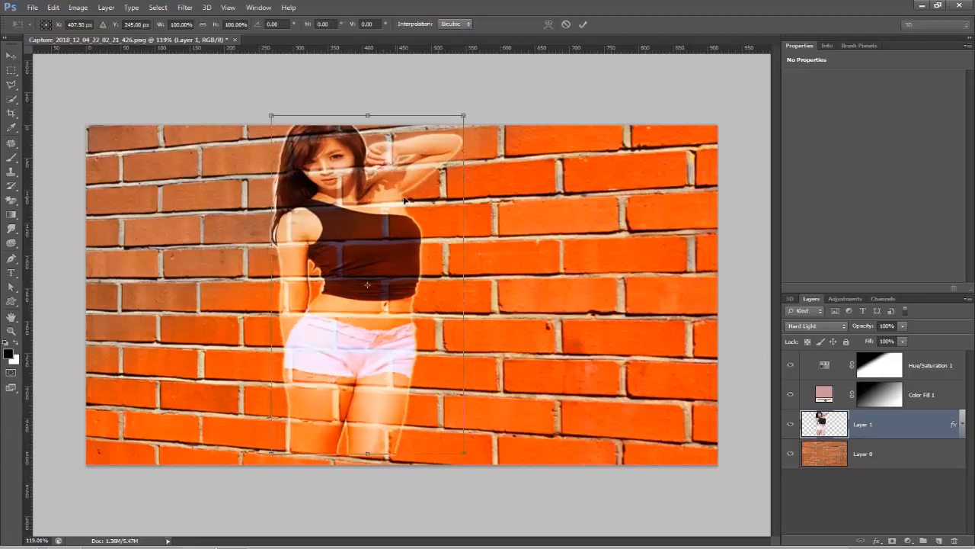
drag(463, 117, 461, 133)
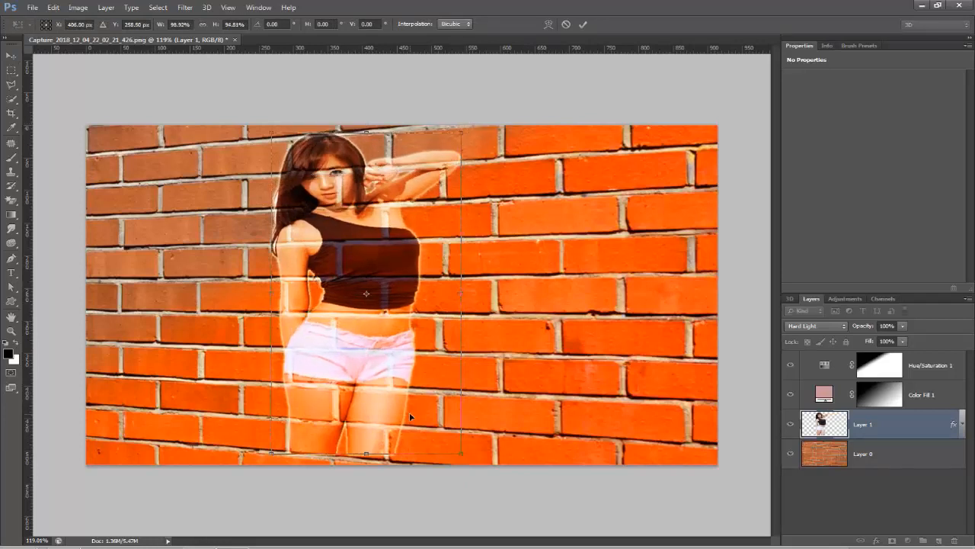
key(Return)
drag(397, 385, 413, 398)
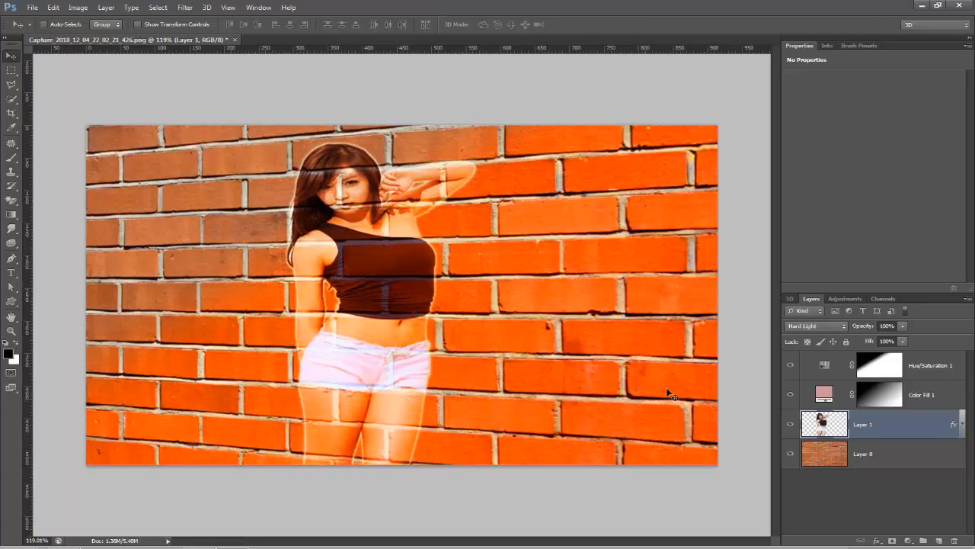